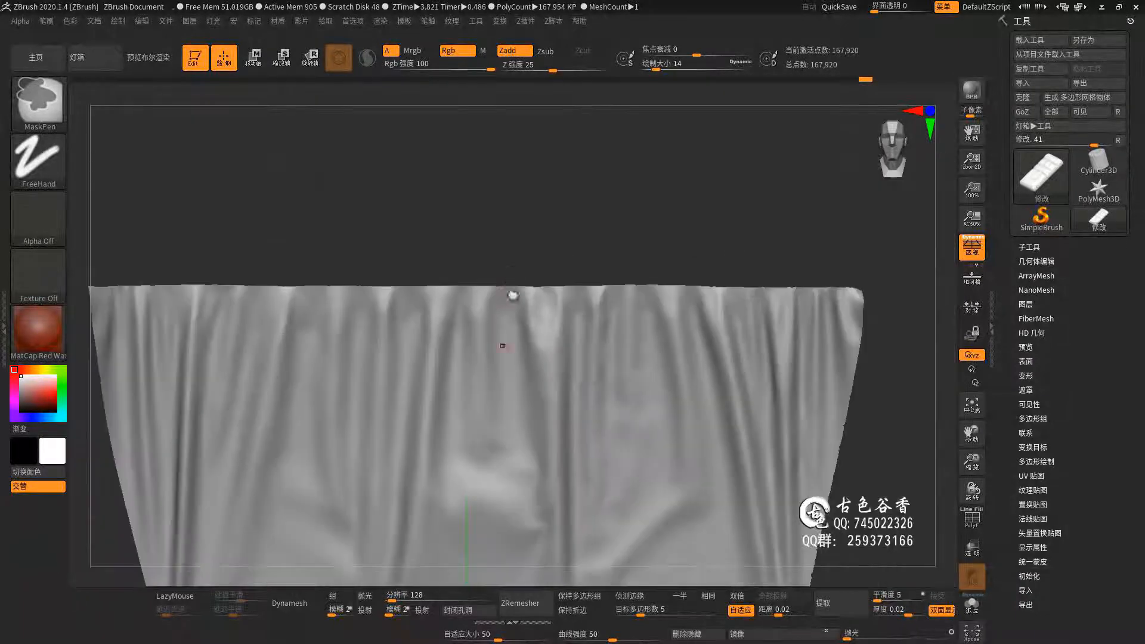
Step: Examine the gray pleated cloth mesh from its top edge to its lower hem and sides
alt+right_drag(543, 413, 563, 268)
key(s)
alt+right_drag(341, 390, 368, 341)
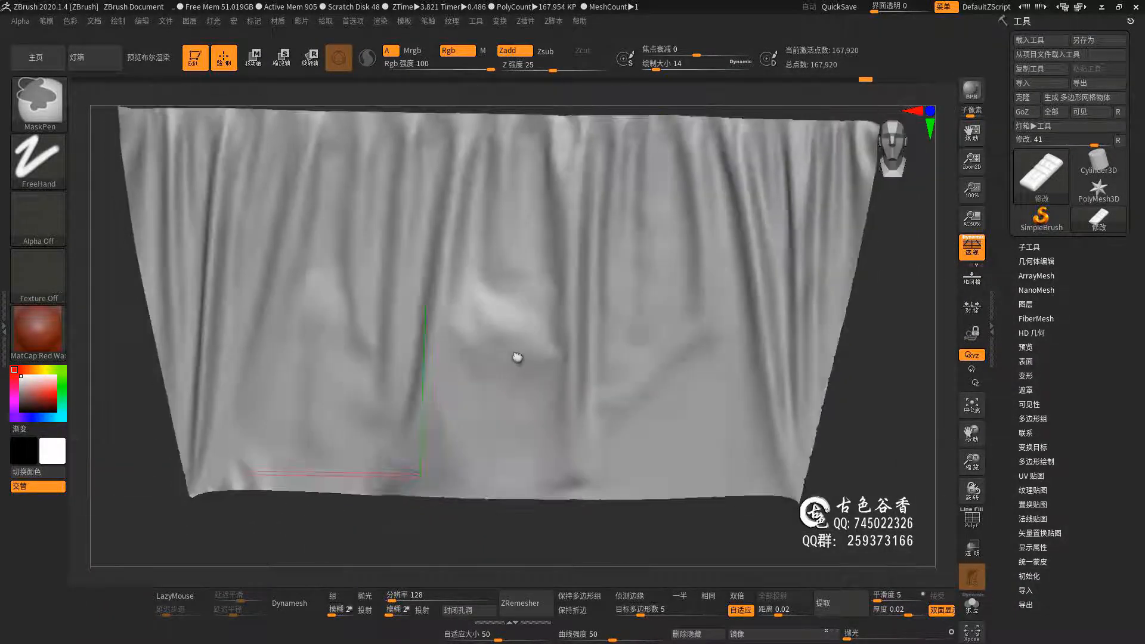
ctrl+right_drag(517, 357, 566, 387)
right_drag(567, 388, 553, 369)
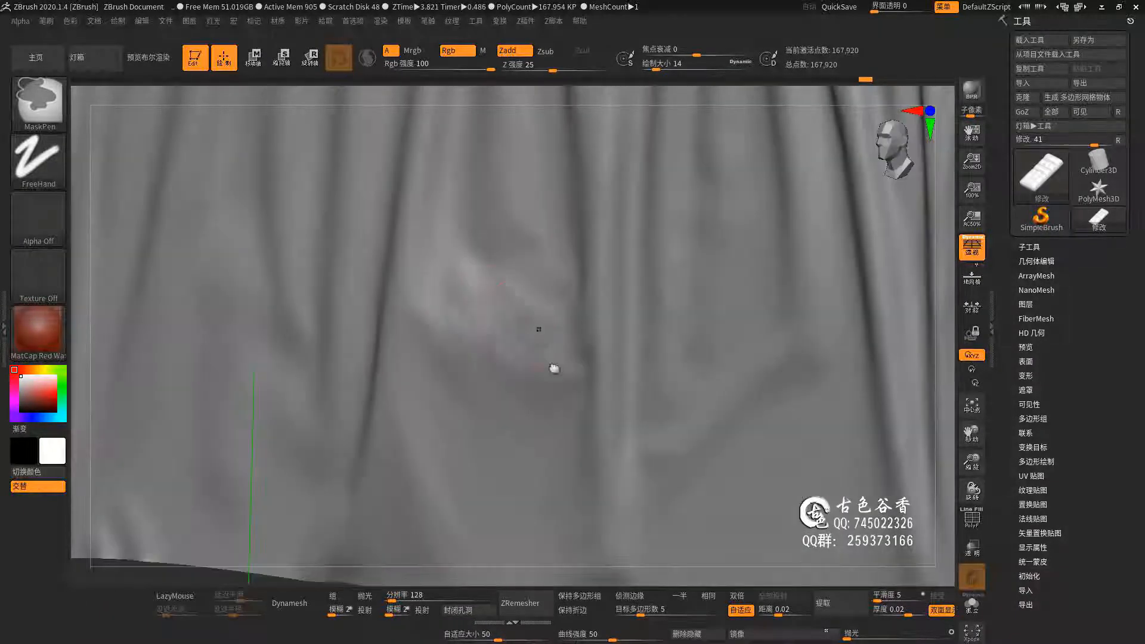
right_drag(564, 434, 635, 390)
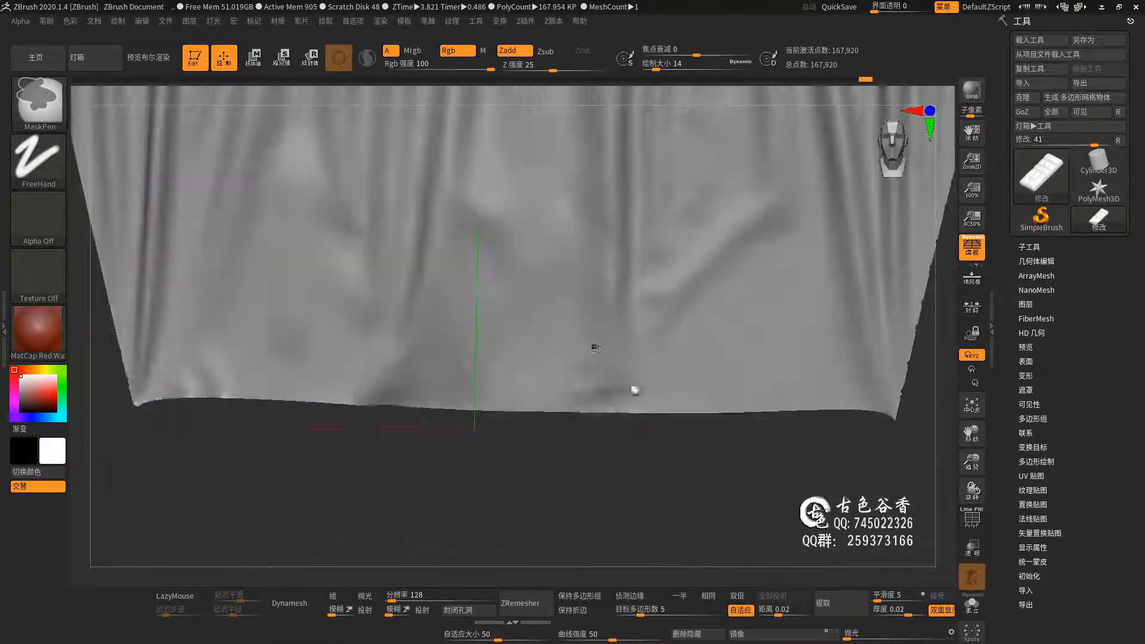
alt+right_drag(338, 411, 220, 481)
right_drag(675, 300, 672, 333)
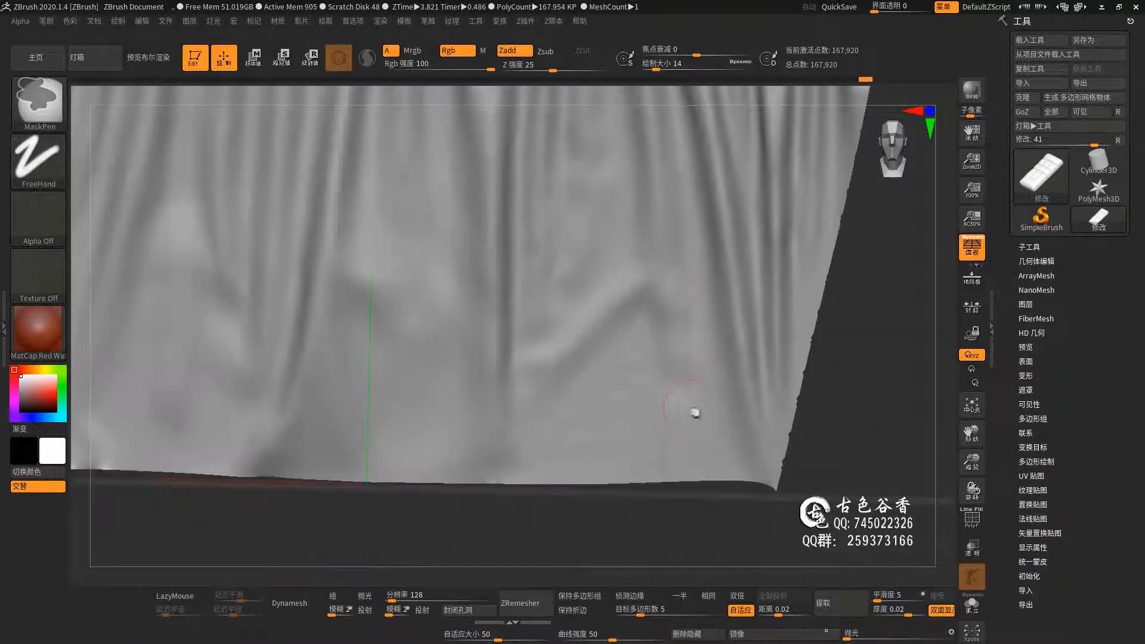
ctrl+right_drag(695, 412, 529, 295)
right_drag(521, 340, 383, 373)
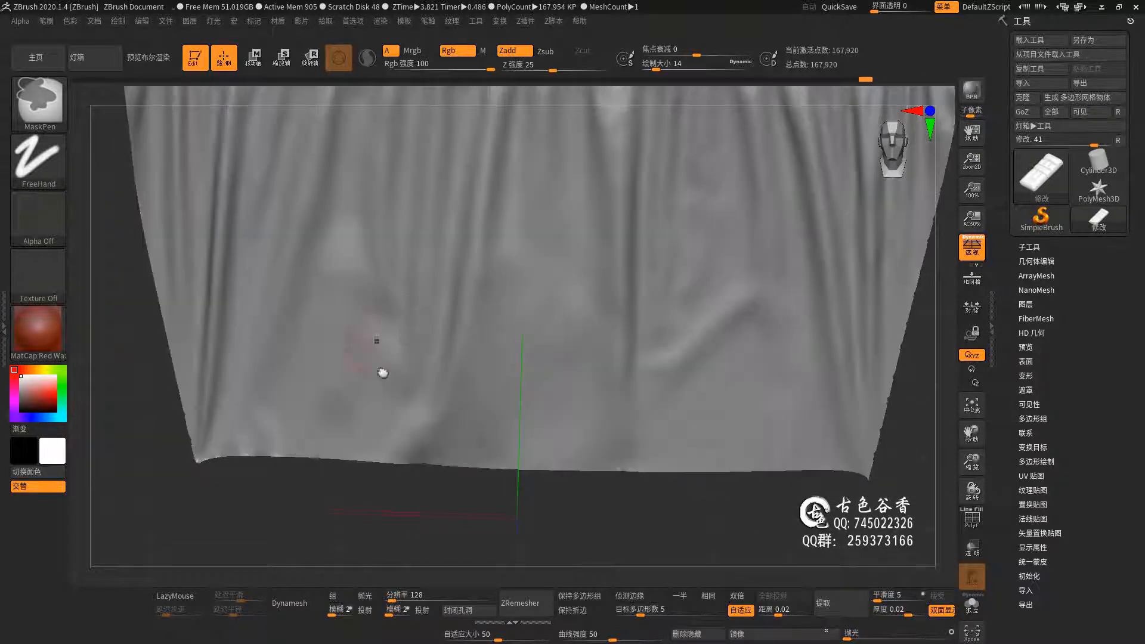
right_drag(354, 266, 465, 453)
right_drag(847, 482, 689, 422)
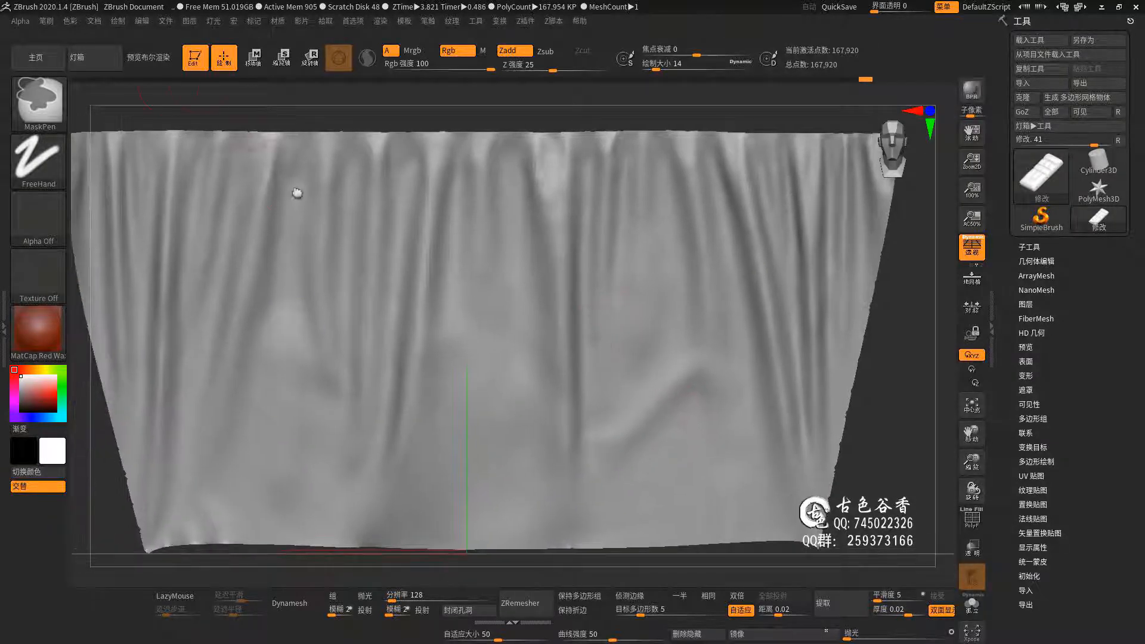
Step: Switch from the gray cloth mesh to the red cushion model and frame its front side
click(94, 21)
click(184, 334)
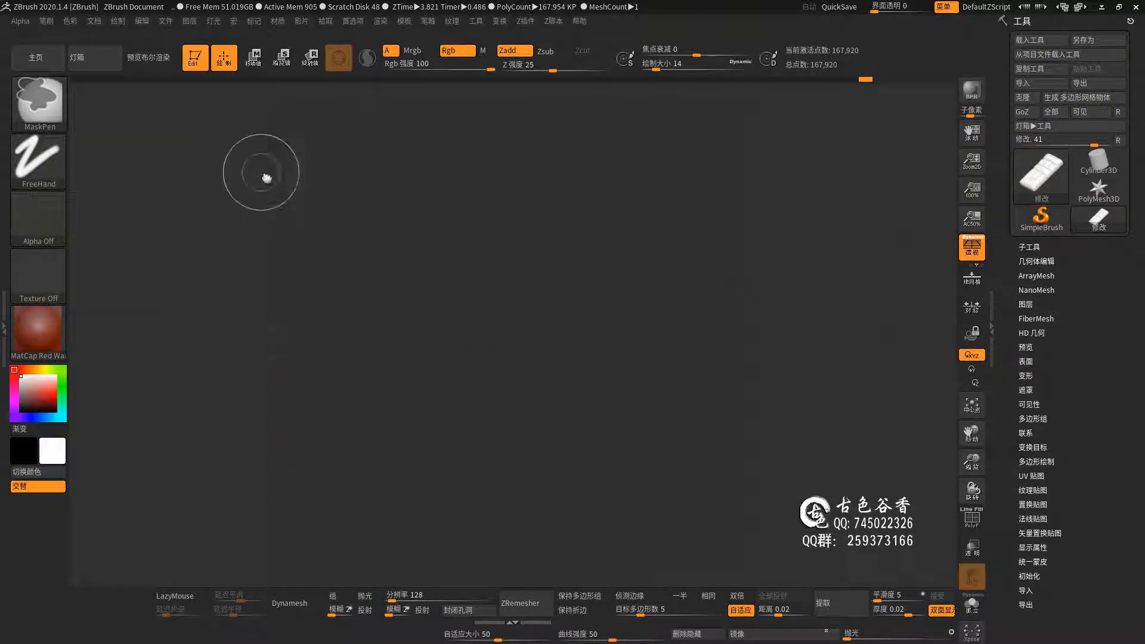
mouse_move(510, 352)
ctrl+right_down()
mouse_move(574, 292)
mouse_move(547, 292)
mouse_move(513, 386)
mouse_move(534, 381)
mouse_move(540, 356)
ctrl+right_up()
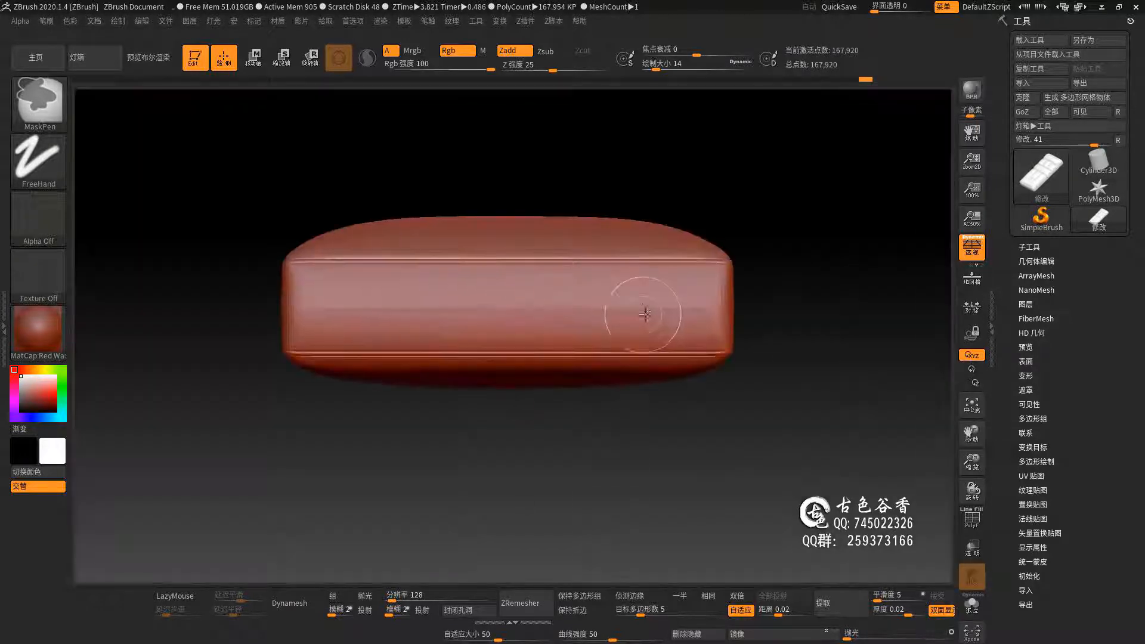
mouse_move(486, 271)
right_down()
mouse_move(501, 239)
mouse_move(417, 343)
mouse_move(510, 269)
mouse_move(510, 320)
mouse_move(510, 239)
mouse_move(510, 286)
mouse_move(477, 250)
right_up()
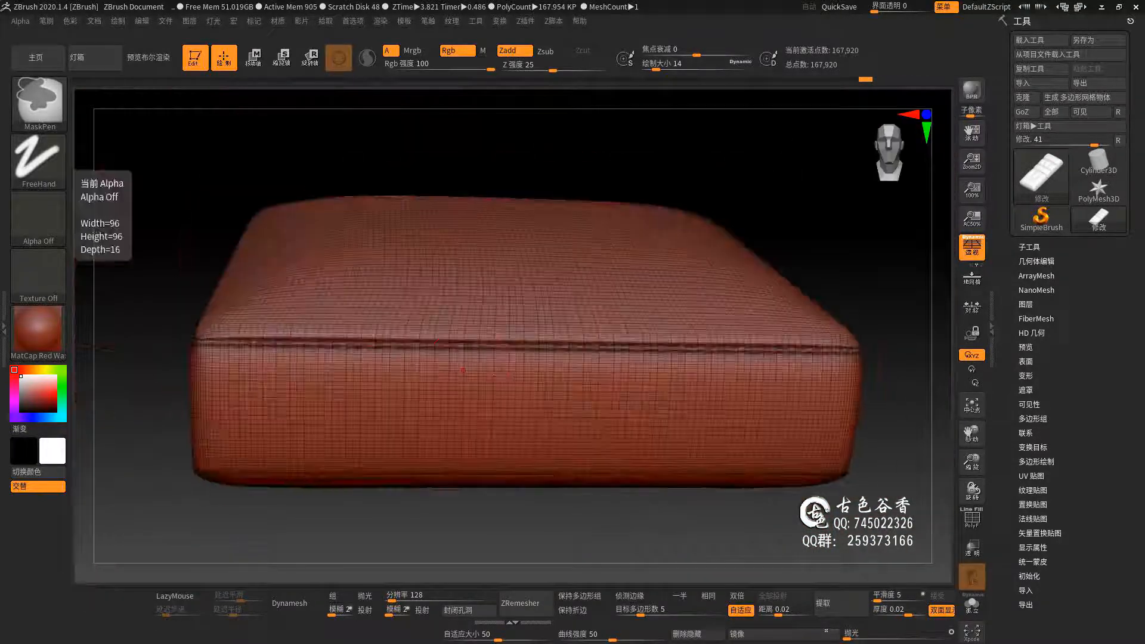
Step: Import the captured pleat image as the alpha of the Standard brush and set up its stroke
click(38, 218)
click(112, 454)
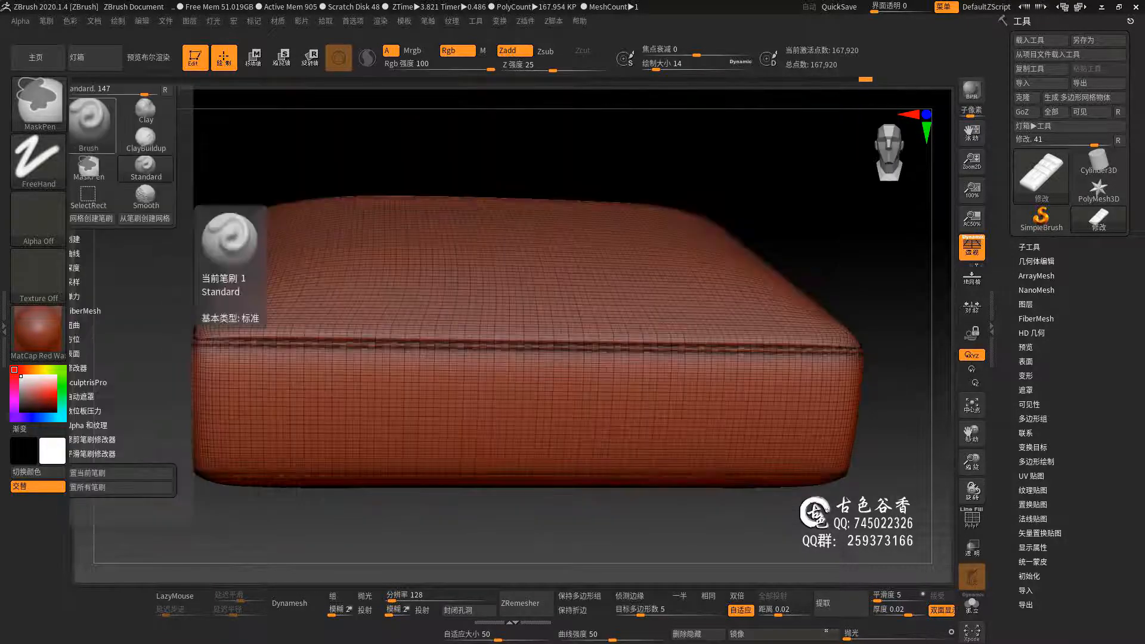
click(38, 161)
Step: Hide the polygon wireframe on the cushion and frame its front side for testing the pleat brush
mouse_move(351, 417)
right_down()
mouse_move(354, 379)
mouse_move(407, 319)
right_up()
mouse_move(415, 444)
right_down()
mouse_move(432, 301)
mouse_move(452, 382)
mouse_move(597, 311)
mouse_move(416, 364)
right_up()
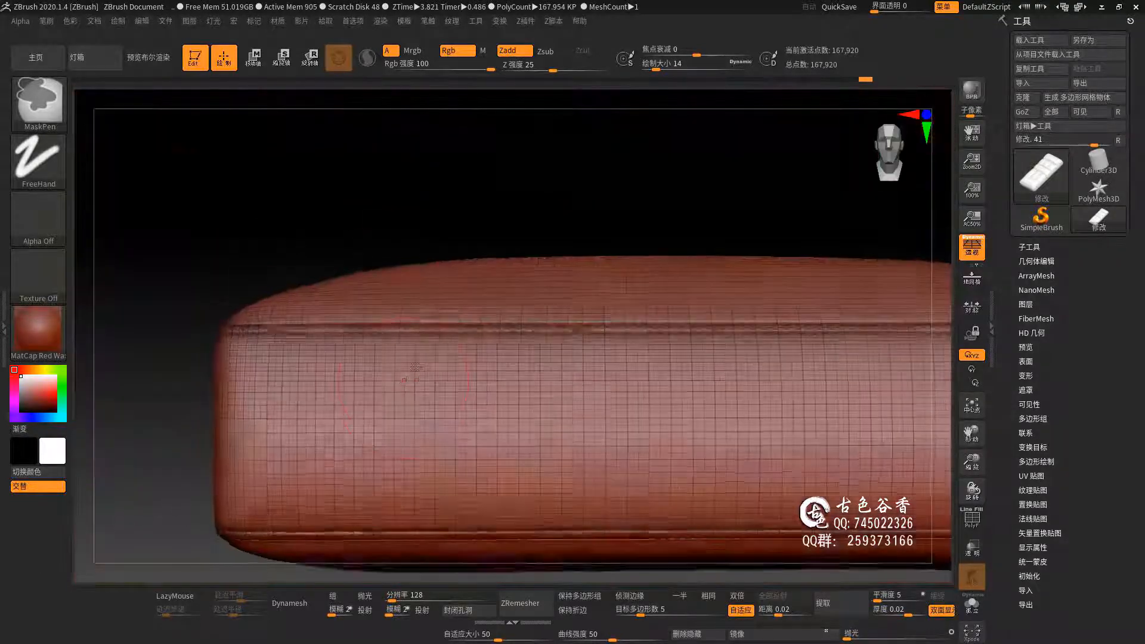
ctrl+drag(416, 365, 447, 453)
key(shift+f)
right_drag(439, 447, 441, 485)
shift+right_drag(471, 524, 557, 476)
Step: Test the pleat brush with repeated strokes just below the upper seam of the cushion's front side
mouse_move(555, 428)
right_down()
mouse_move(551, 383)
mouse_move(477, 333)
right_up()
ctrl+right_drag(477, 334, 382, 251)
ctrl+drag(375, 287, 370, 396)
key(ctrl+z)
ctrl+right_drag(370, 396, 374, 325)
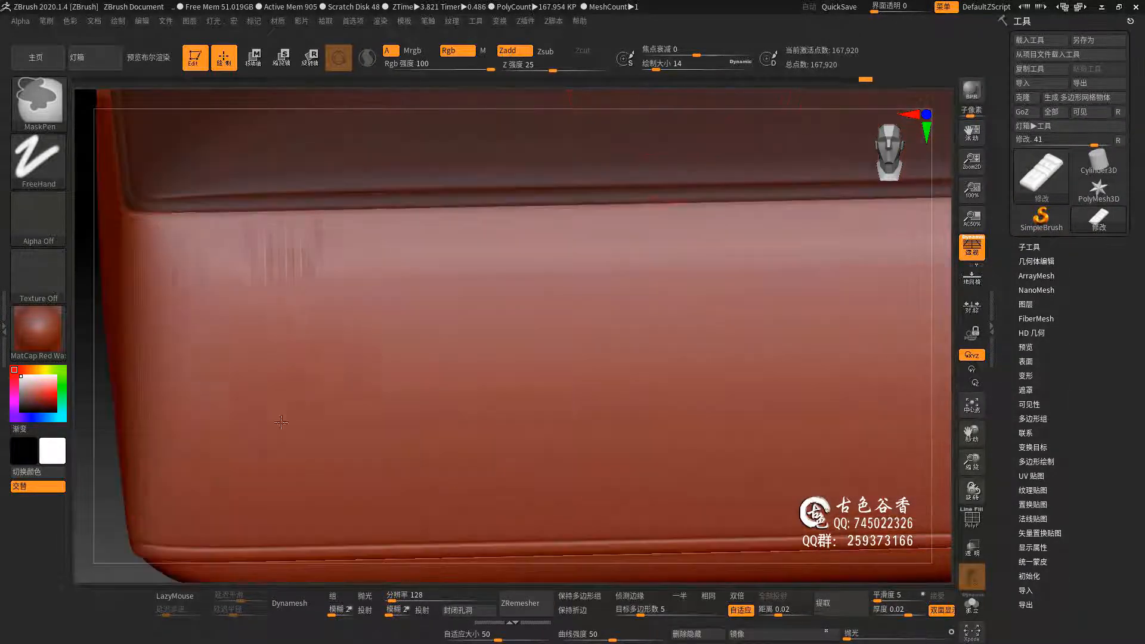
right_drag(281, 422, 286, 412)
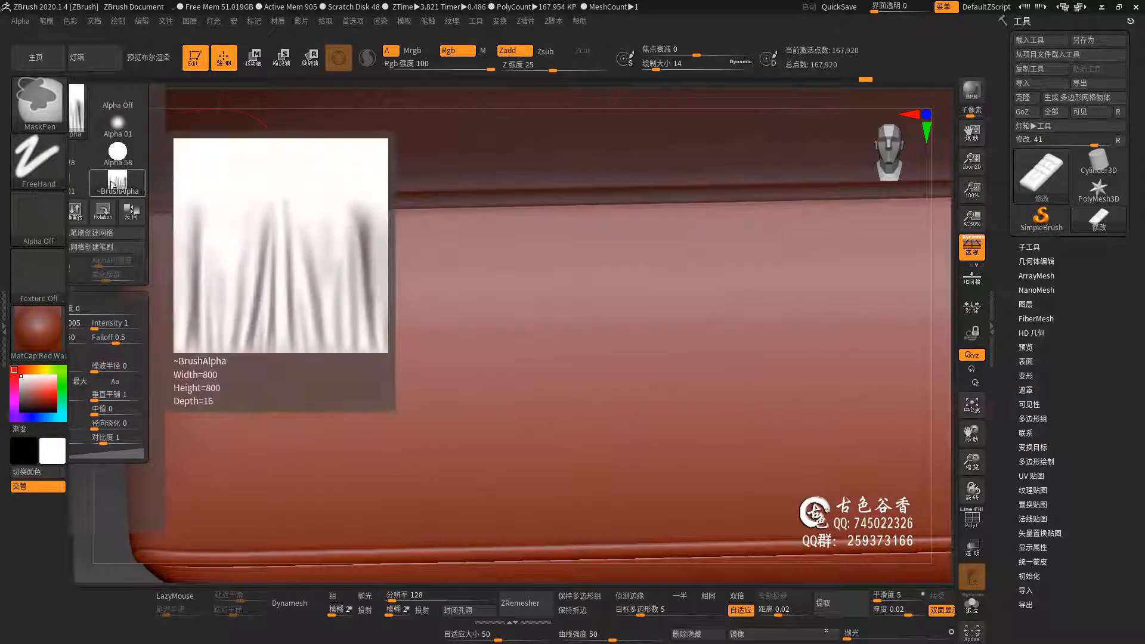
mouse_move(334, 322)
right_down()
mouse_move(310, 325)
mouse_move(388, 340)
right_up()
right_drag(346, 468, 575, 381)
ctrl+right_drag(617, 440, 545, 330)
Step: Save the pleat brush as the preset 古色褶皱34 in the folder of numbered 古色褶皱 brushes
click(38, 160)
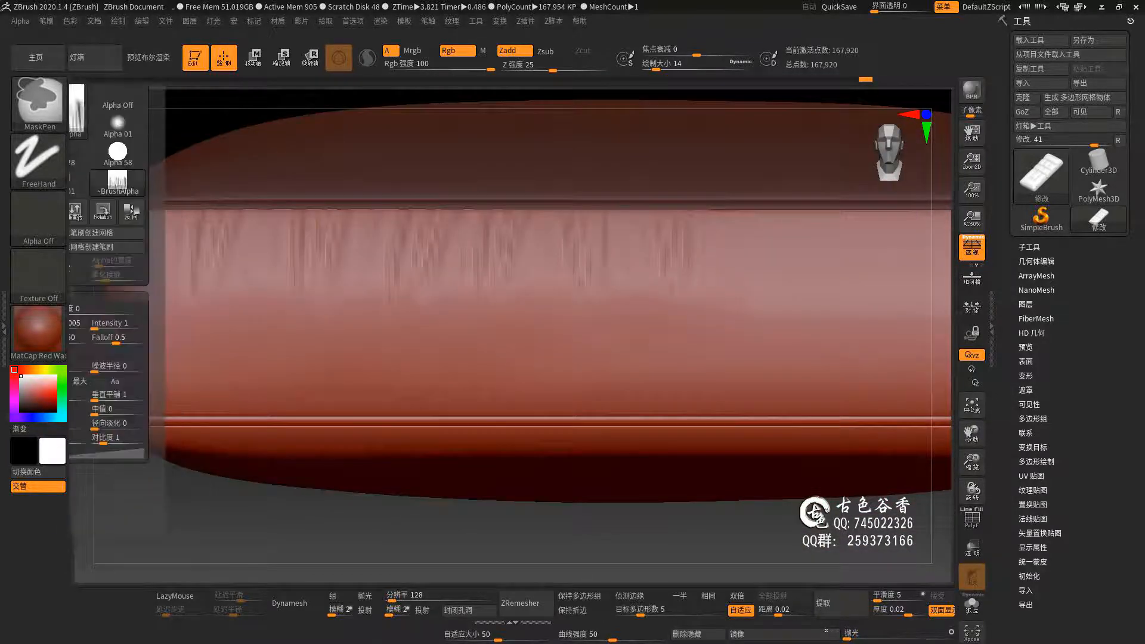
click(39, 104)
click(167, 519)
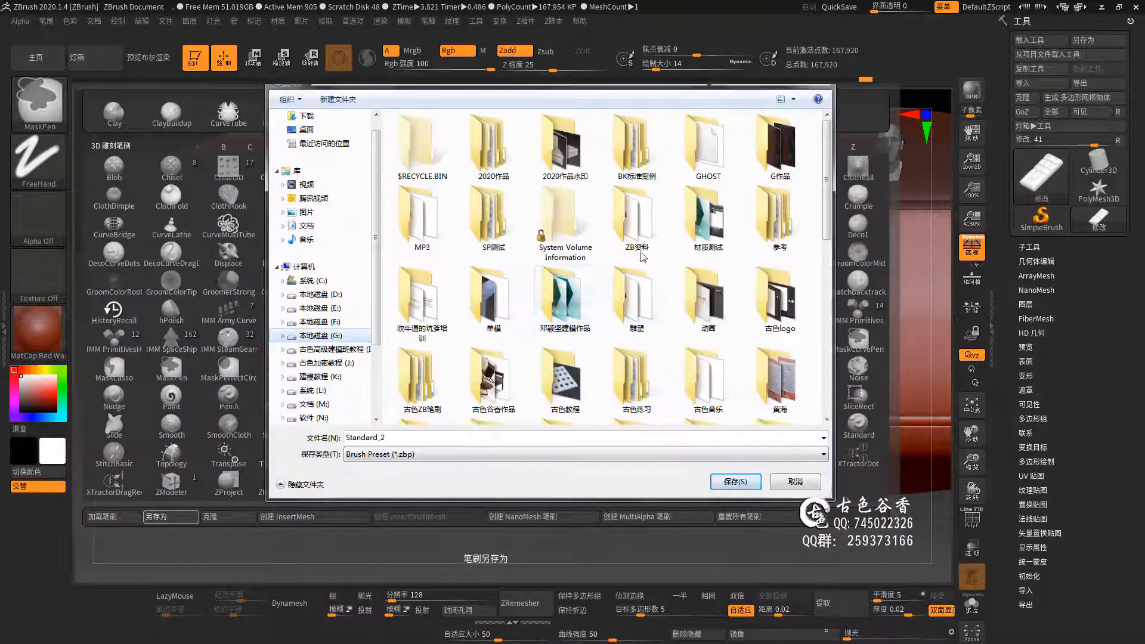
double_click(485, 291)
double_click(433, 160)
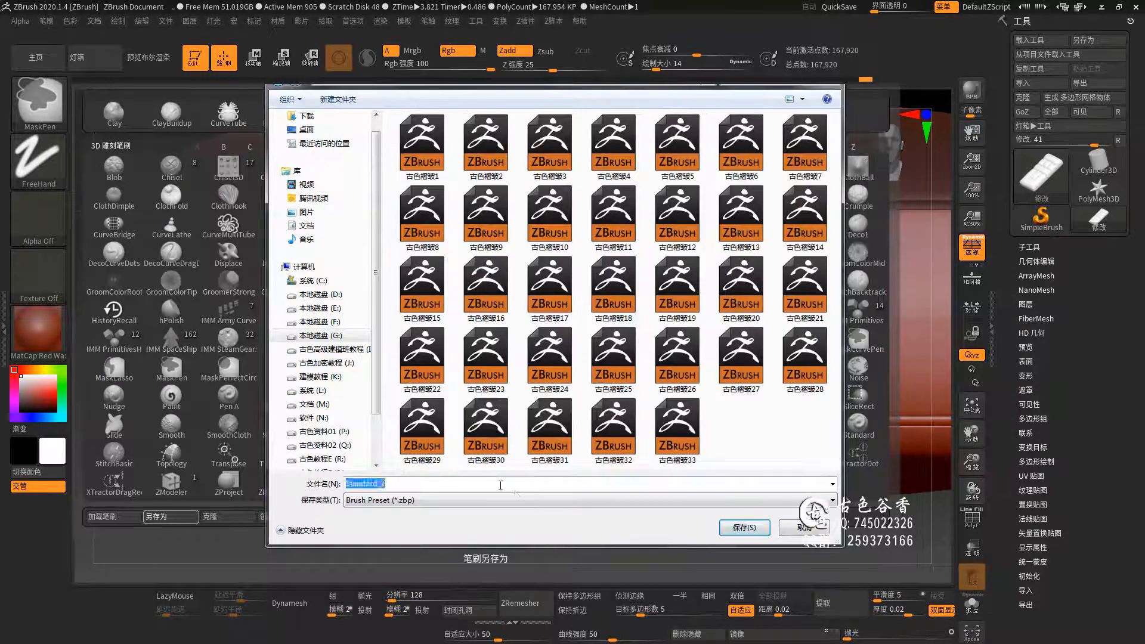
click(743, 527)
Step: Undo the pleat strokes on the cushion's front side
mouse_move(449, 288)
right_down()
mouse_move(503, 332)
mouse_move(452, 400)
right_up()
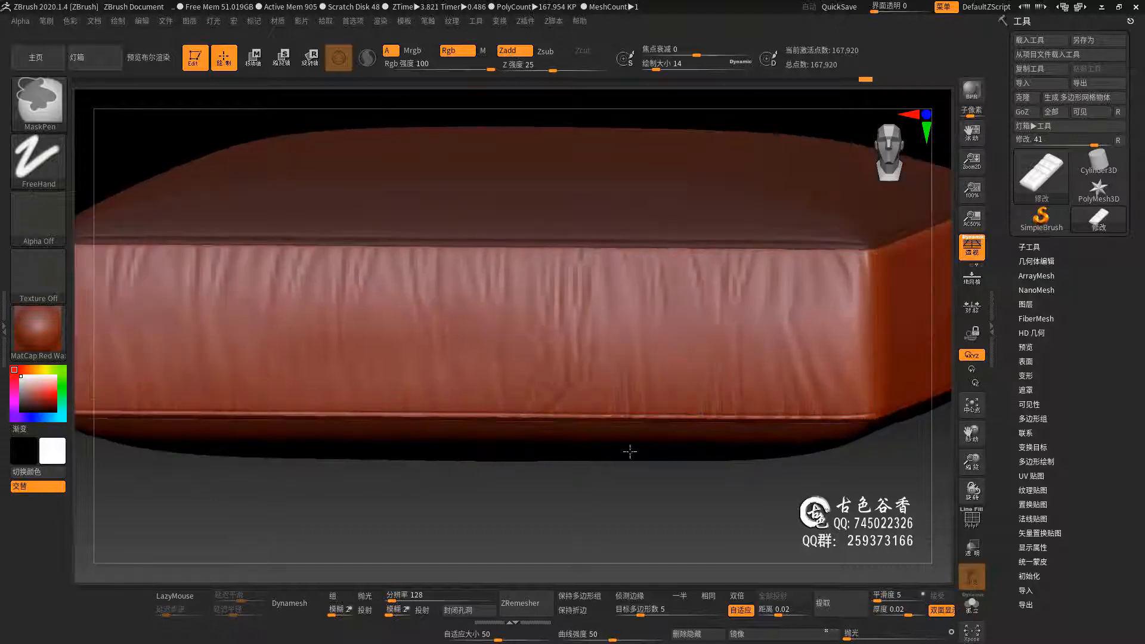
mouse_move(581, 399)
alt+right_down()
mouse_move(731, 344)
mouse_move(585, 299)
mouse_move(677, 306)
mouse_move(565, 336)
alt+right_up()
key(ctrl+z)
key(ctrl+z)
key(ctrl+z)
key(ctrl+z)
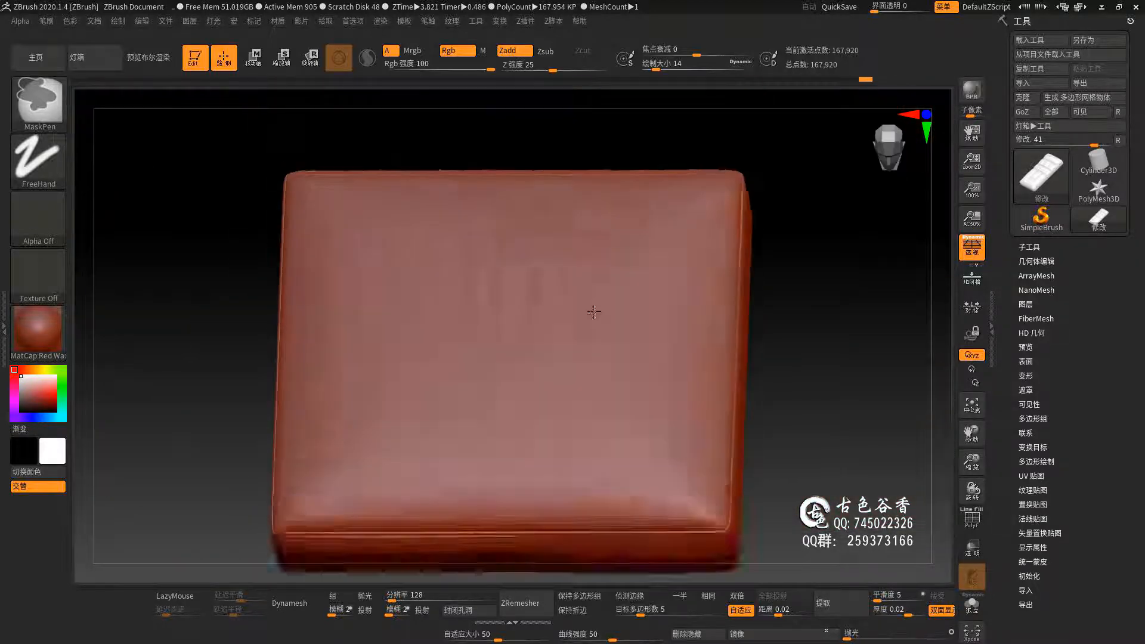
Step: Brush long folds in varied directions across the cushion's top face with the pleat brush
drag(401, 316, 381, 375)
shift+drag(511, 286, 393, 352)
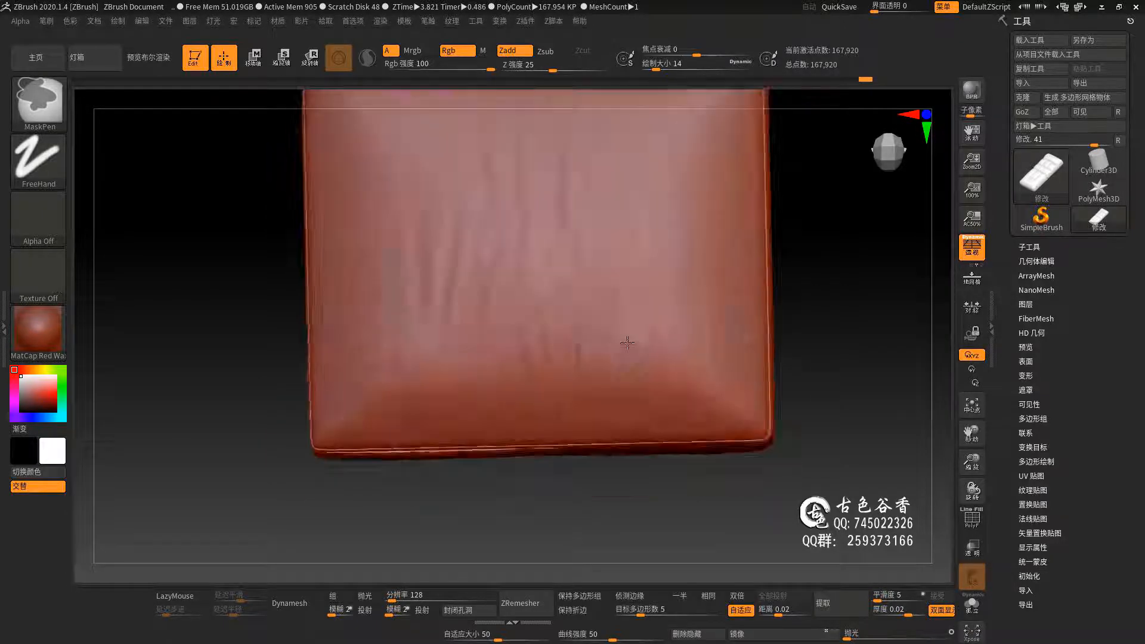
mouse_move(624, 340)
right_down()
mouse_move(624, 239)
mouse_move(624, 340)
right_up()
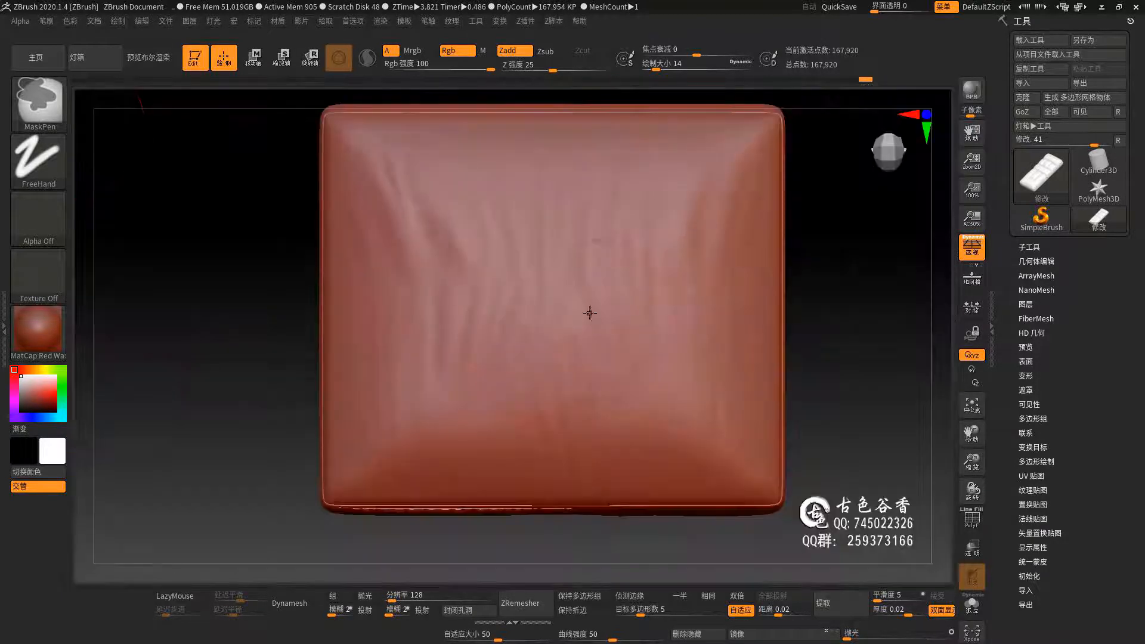
right_drag(589, 312, 741, 533)
right_drag(579, 89, 771, 524)
right_drag(797, 449, 462, 309)
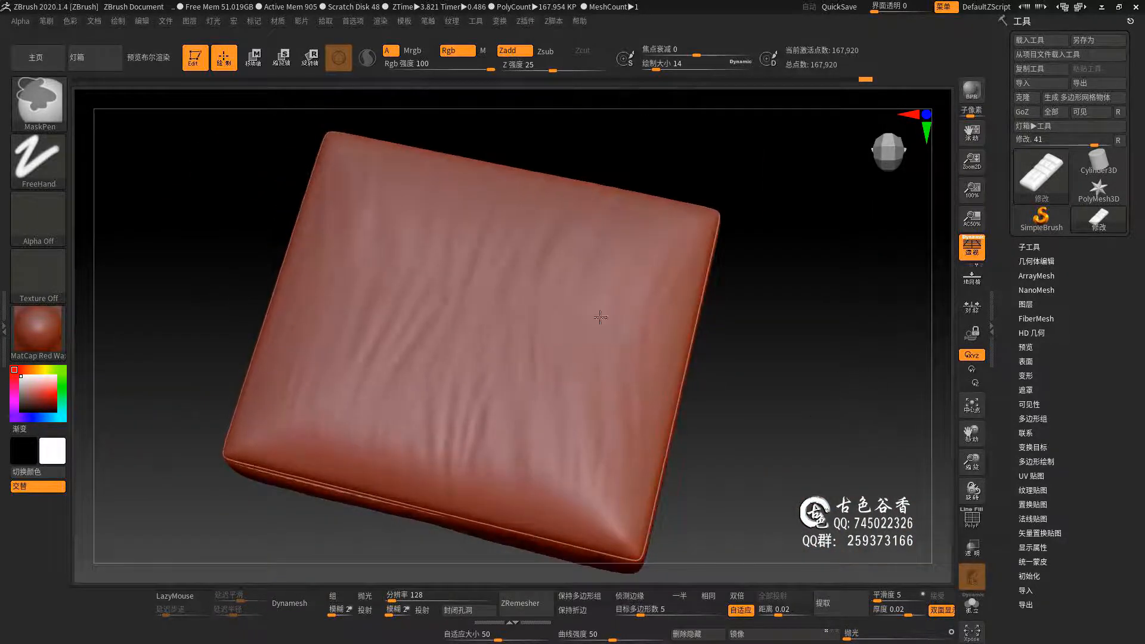
right_drag(600, 317, 462, 322)
right_drag(844, 387, 232, 246)
Step: Brush short gathered folds onto the cushion's top face along the front seam
key(b)
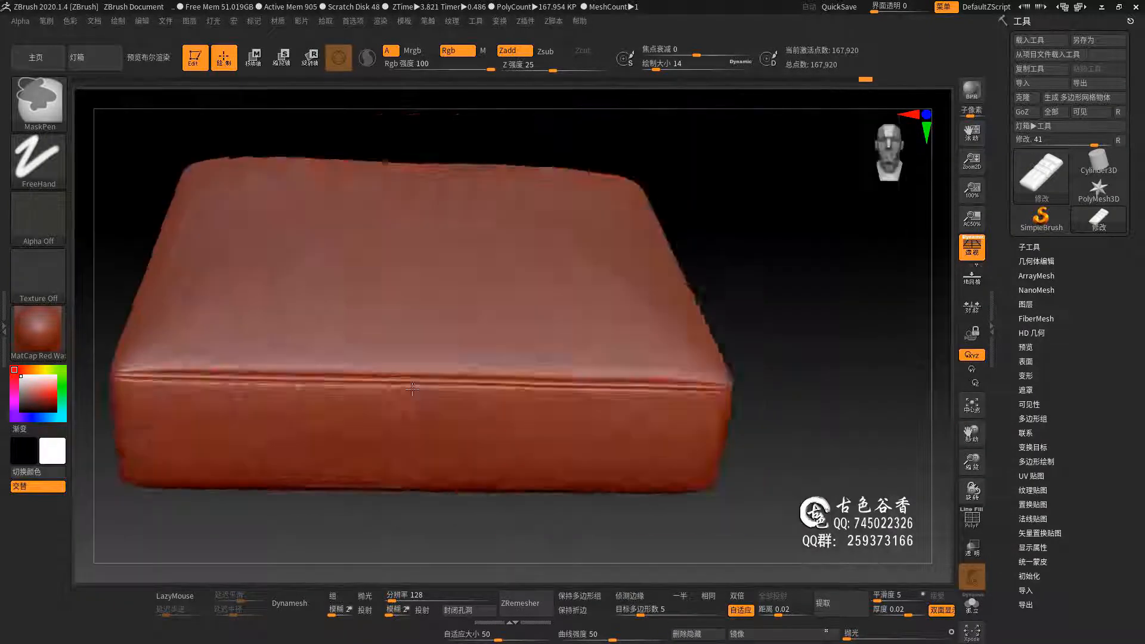
mouse_move(89, 418)
right_down()
mouse_move(419, 378)
mouse_move(935, 259)
mouse_move(894, 334)
right_up()
ctrl+drag(822, 464, 93, 291)
right_drag(93, 290, 250, 334)
ctrl+right_drag(250, 334, 409, 361)
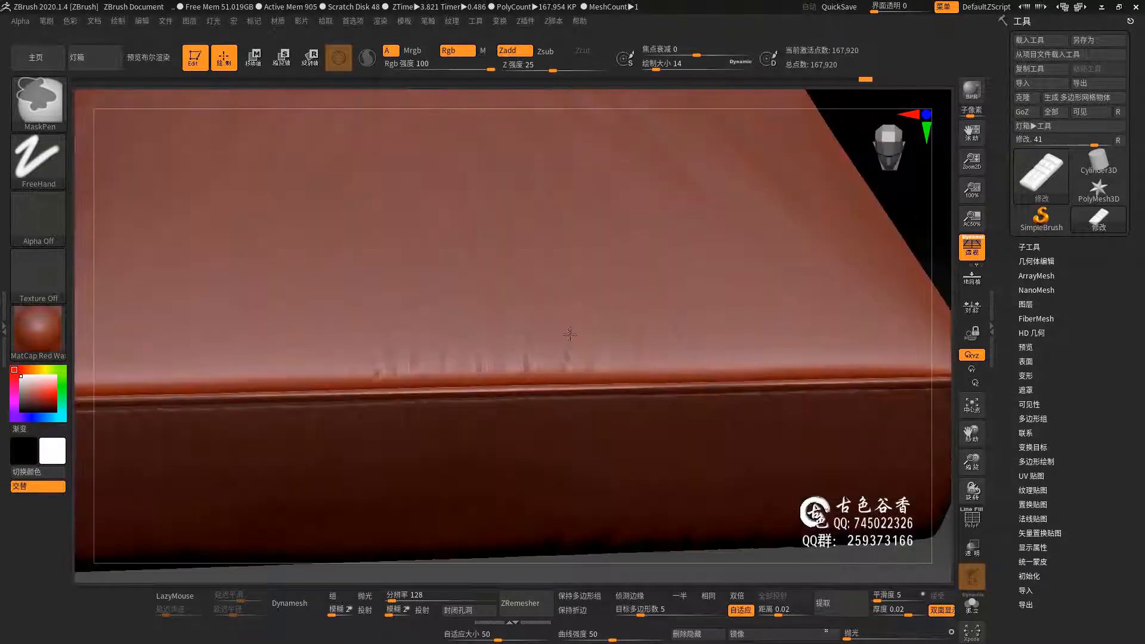
right_drag(570, 334, 724, 338)
alt+right_drag(515, 384, 601, 368)
mouse_move(202, 381)
alt+right_down()
mouse_move(424, 404)
mouse_move(543, 364)
alt+right_up()
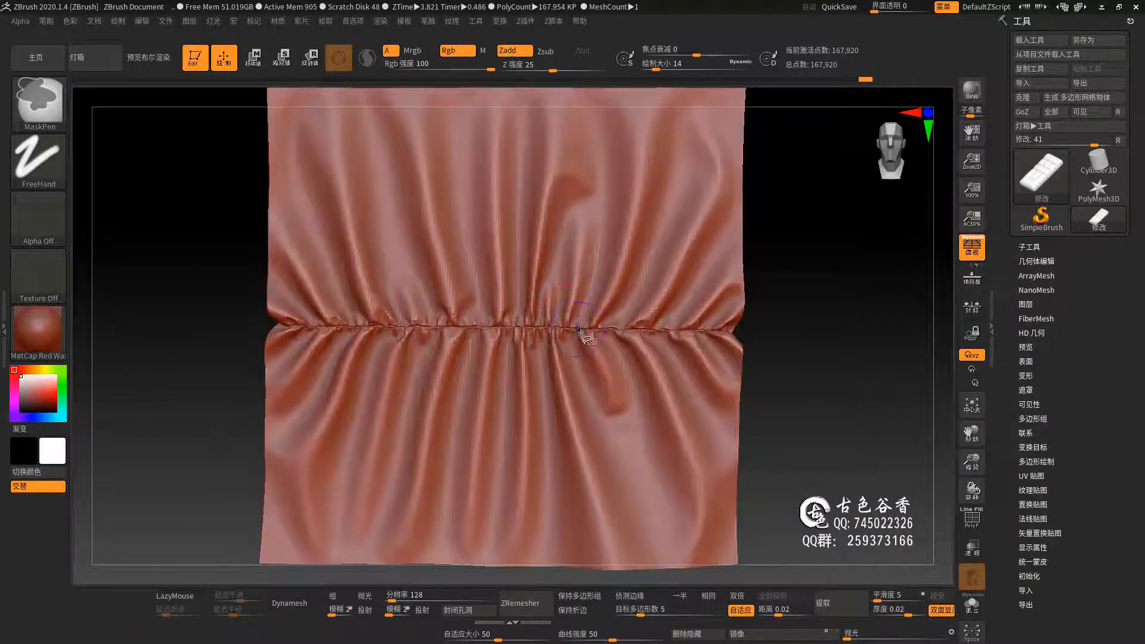
Step: Frame the whole cloth gathered along its middle seam and grab its depth as an alpha
ctrl+right_drag(578, 330, 566, 466)
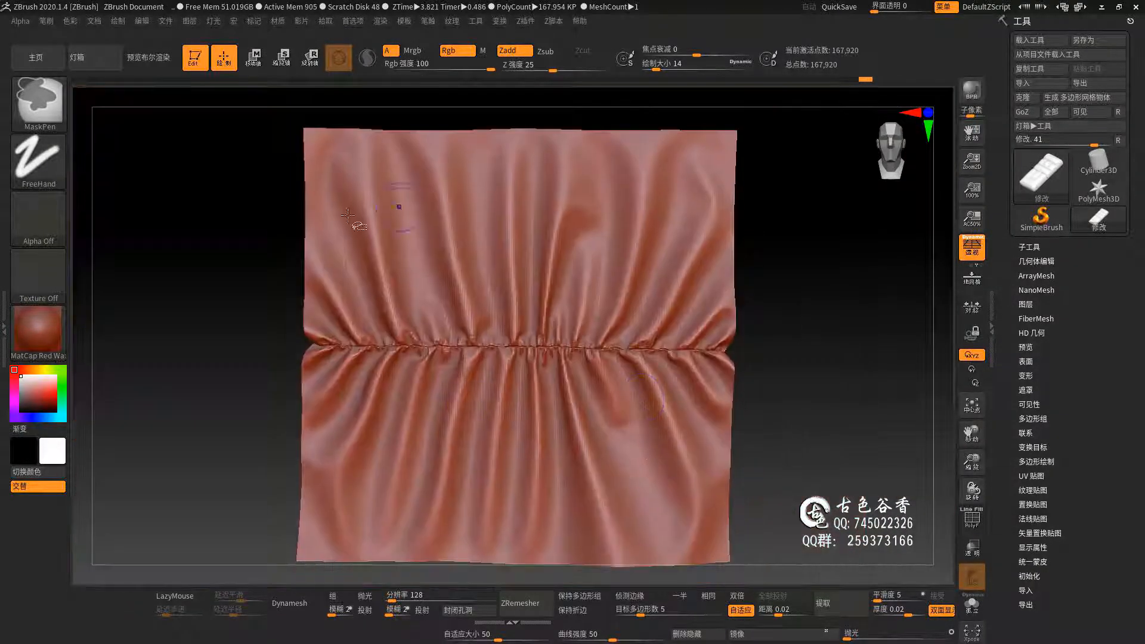
alt+right_drag(577, 382, 566, 369)
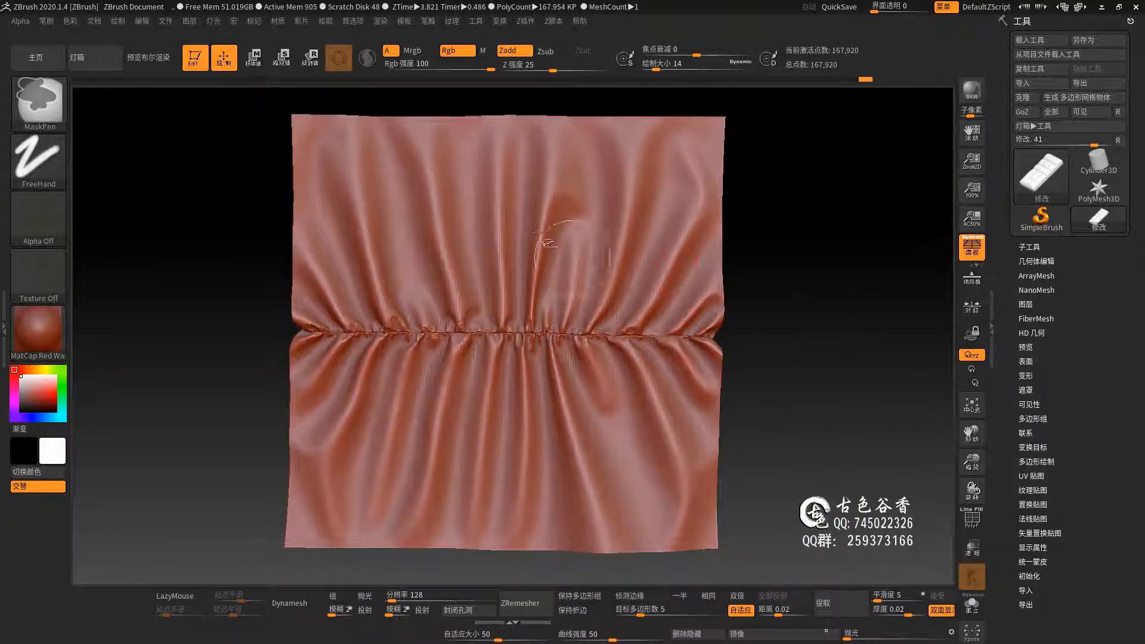
click(1040, 175)
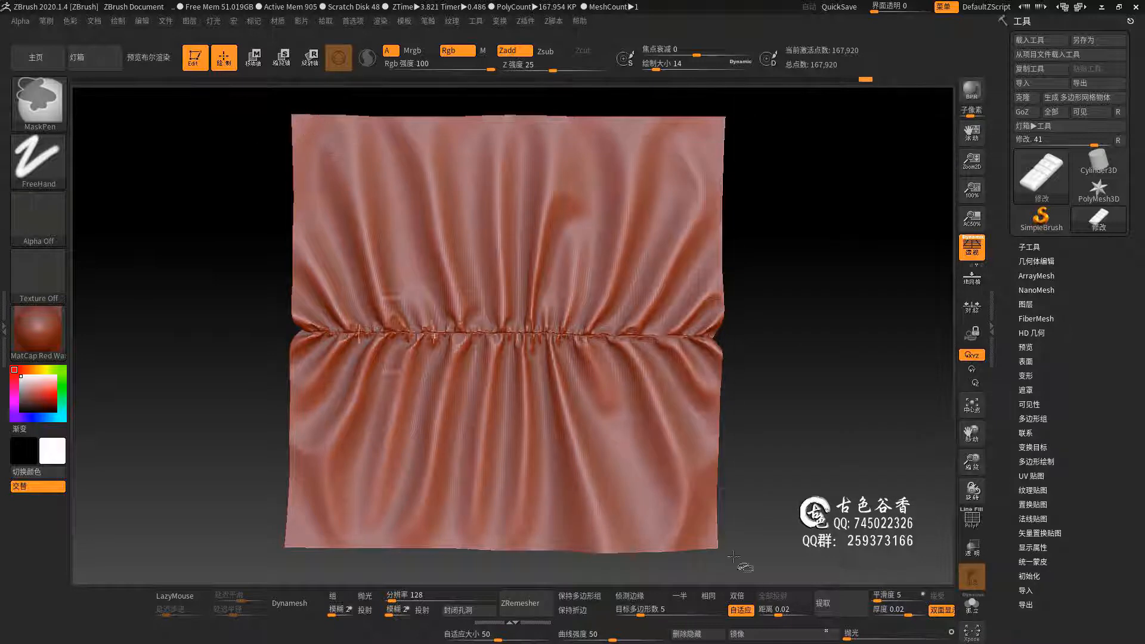
Step: Export the grabbed depth alpha as a Photoshop PSD file named 02
click(38, 274)
click(38, 218)
click(159, 452)
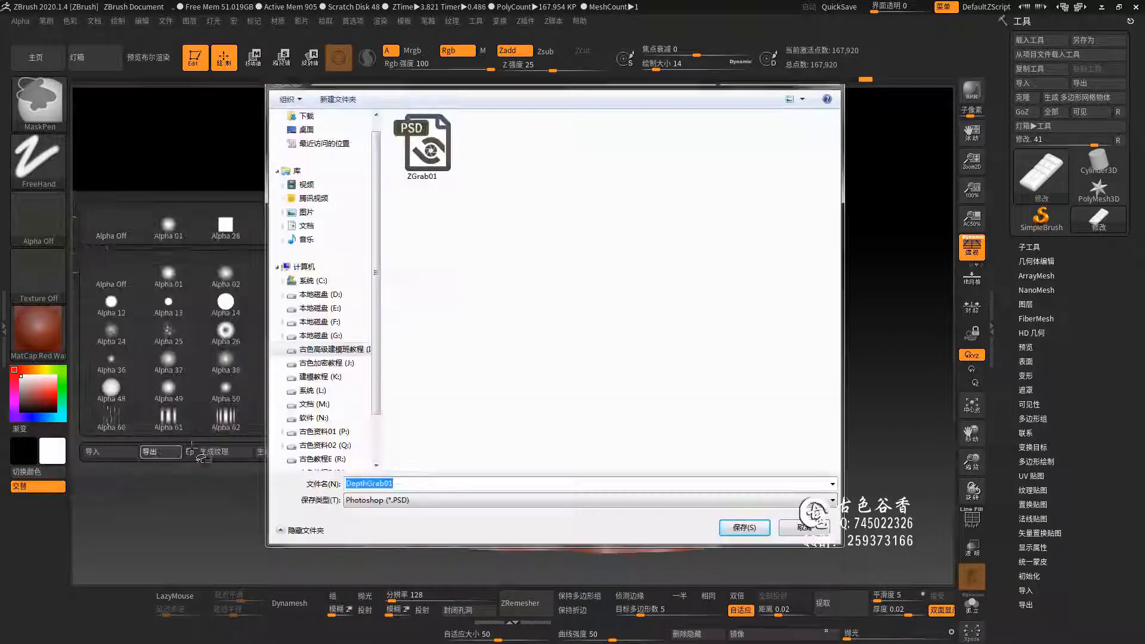
text(02)
key(Return)
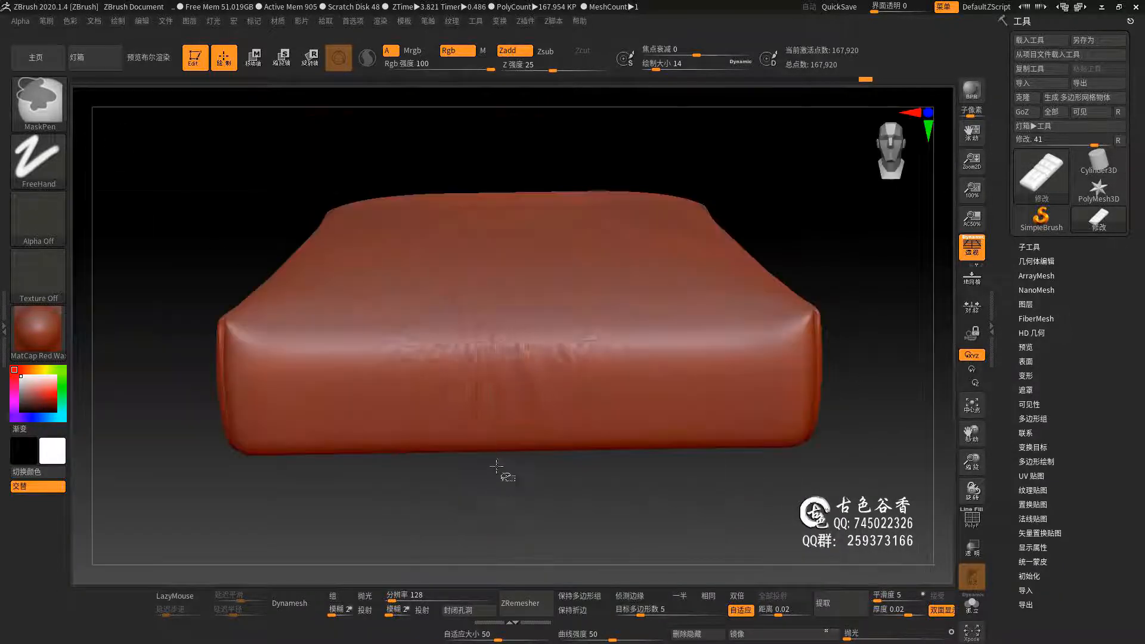
Step: Test the gathered-seam brush along the cushion's upper edges
drag(496, 467, 601, 236)
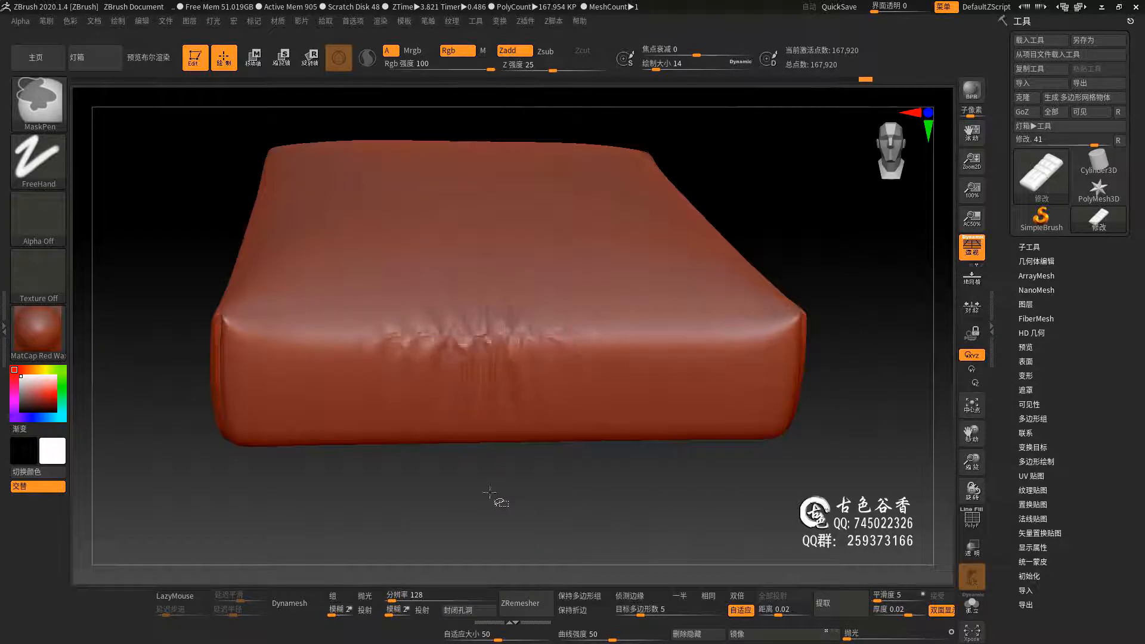
right_drag(743, 431, 462, 359)
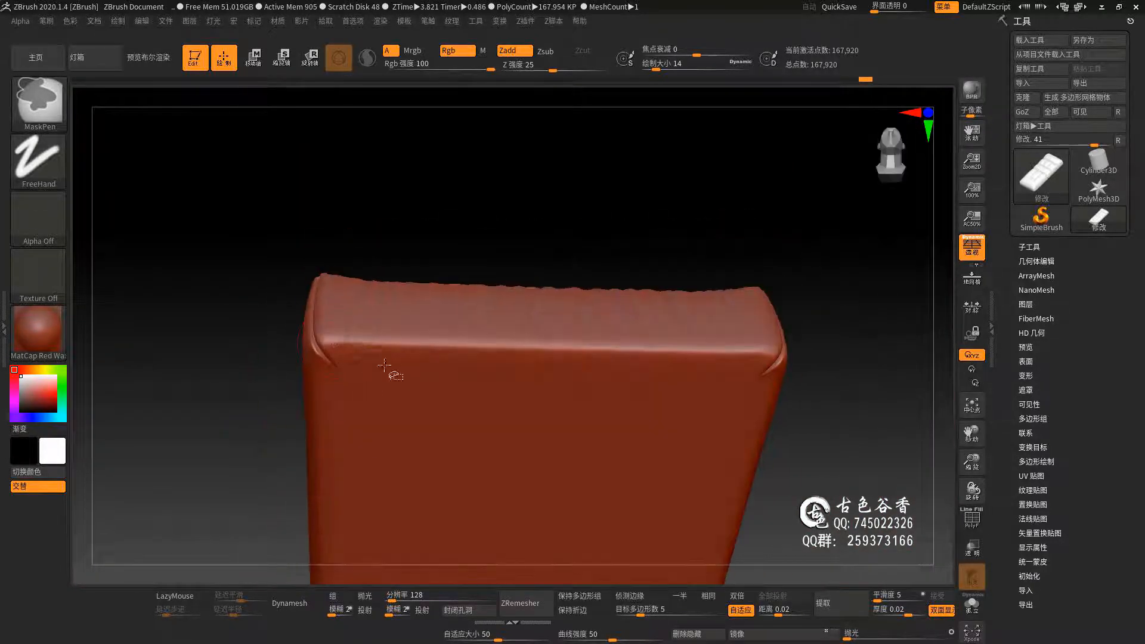
mouse_move(683, 456)
right_down()
mouse_move(764, 389)
mouse_move(439, 263)
mouse_move(758, 263)
mouse_move(462, 347)
mouse_move(311, 332)
mouse_move(486, 337)
mouse_move(646, 319)
mouse_move(620, 298)
right_up()
Step: Save the gathered-seam brush as a new brush preset
click(38, 101)
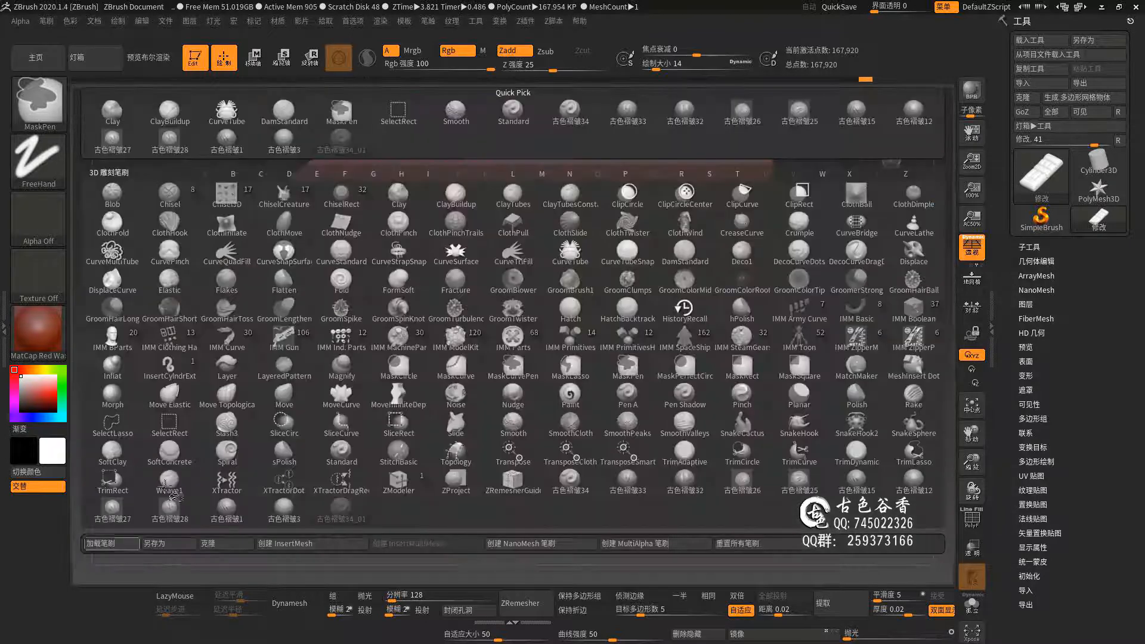
click(169, 543)
key(Return)
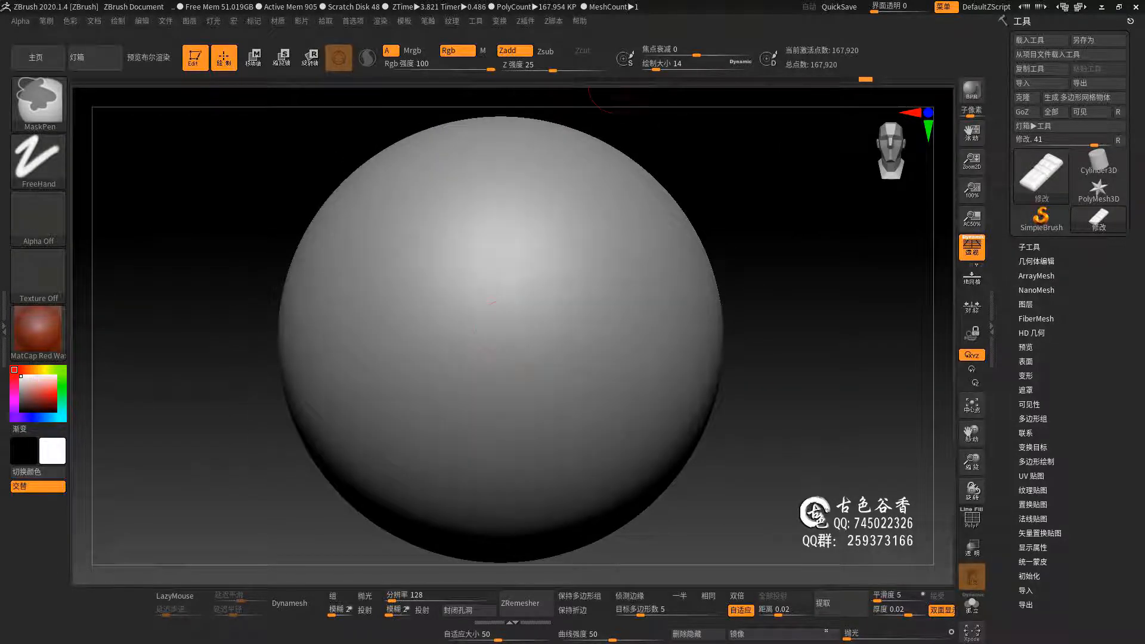
Step: Capture a tightly cropped screenshot of the sphere stamped with gathered folds and save it as the brush's preview image
key(ctrl+alt+a)
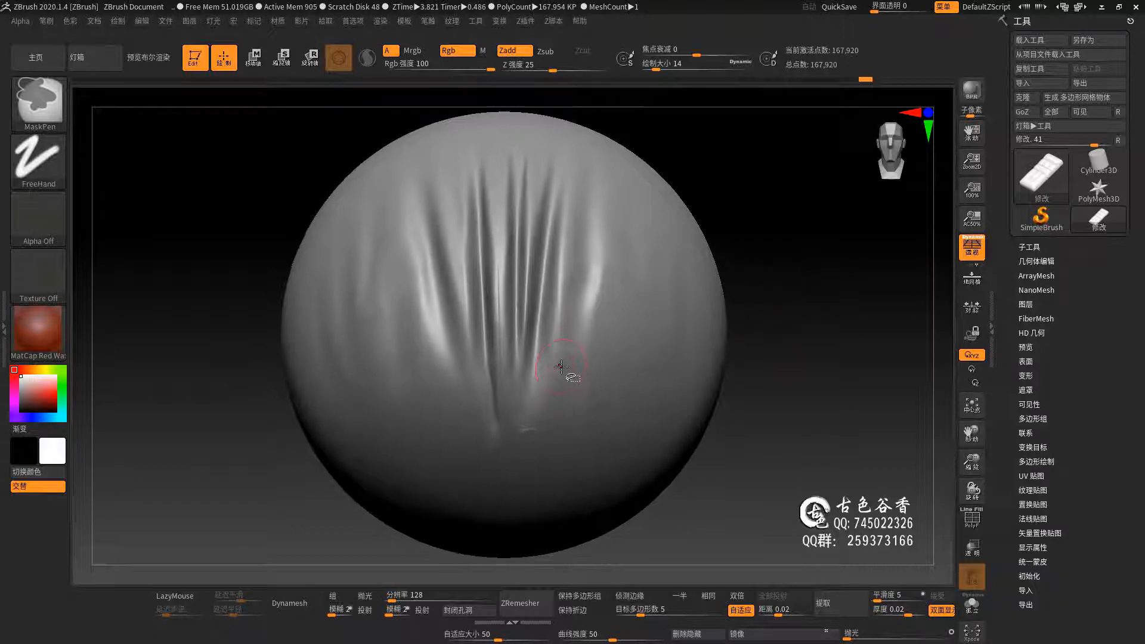
drag(272, 107, 737, 560)
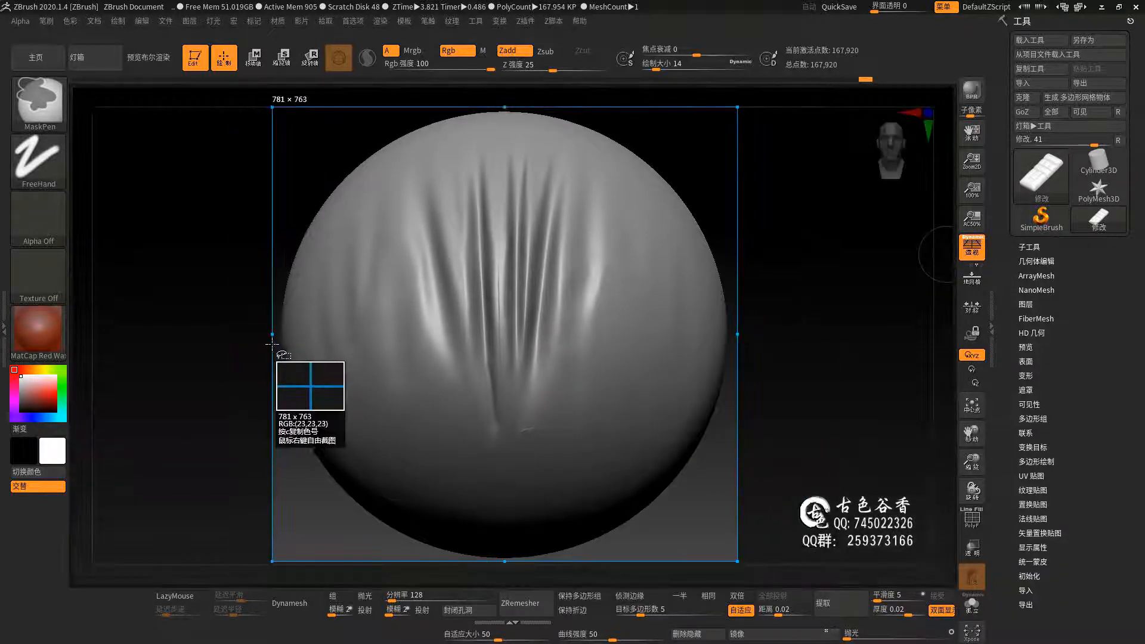
drag(737, 342, 731, 343)
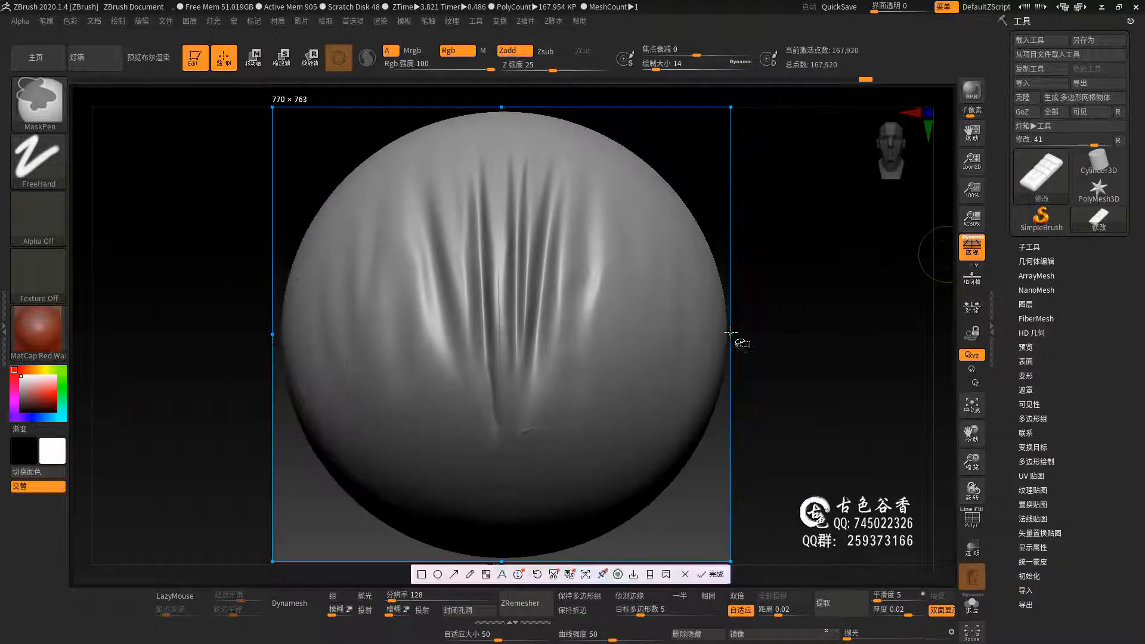
drag(272, 339, 276, 335)
key(ctrl+s)
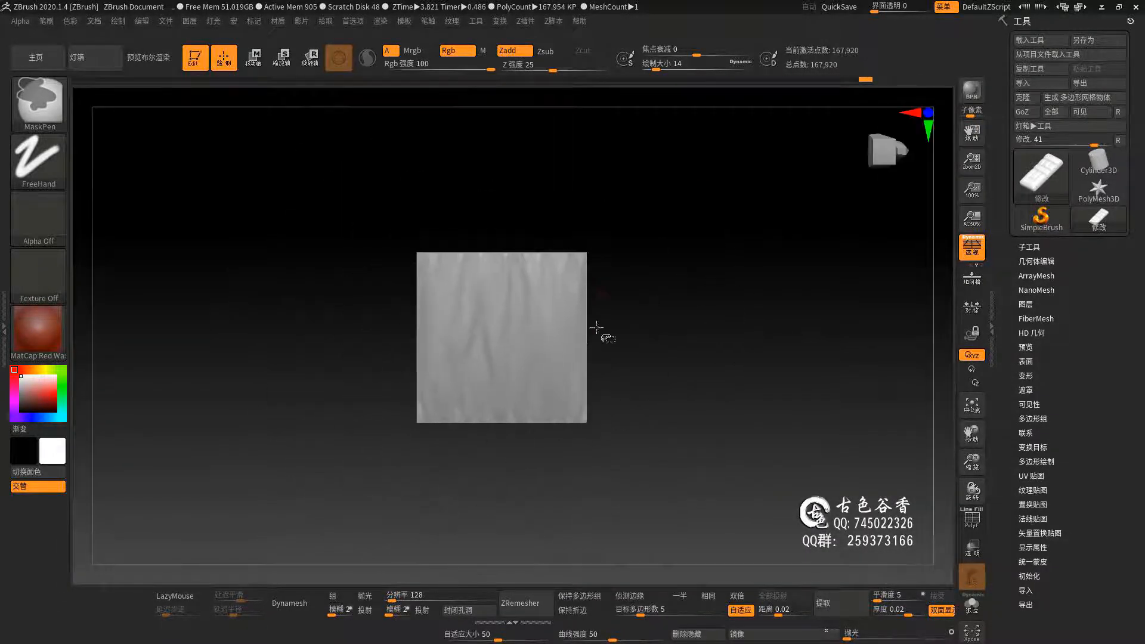
Step: Frame the vertically wrinkled cloth square face-on so it fills the document height for a depth alpha
right_drag(636, 309, 569, 326)
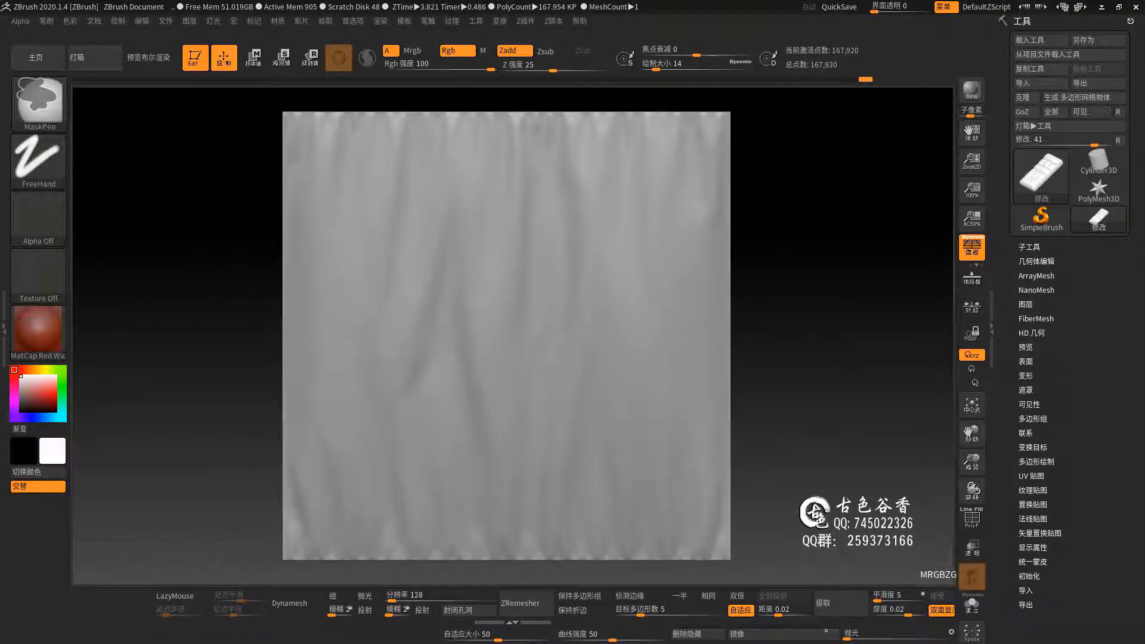
click(1041, 177)
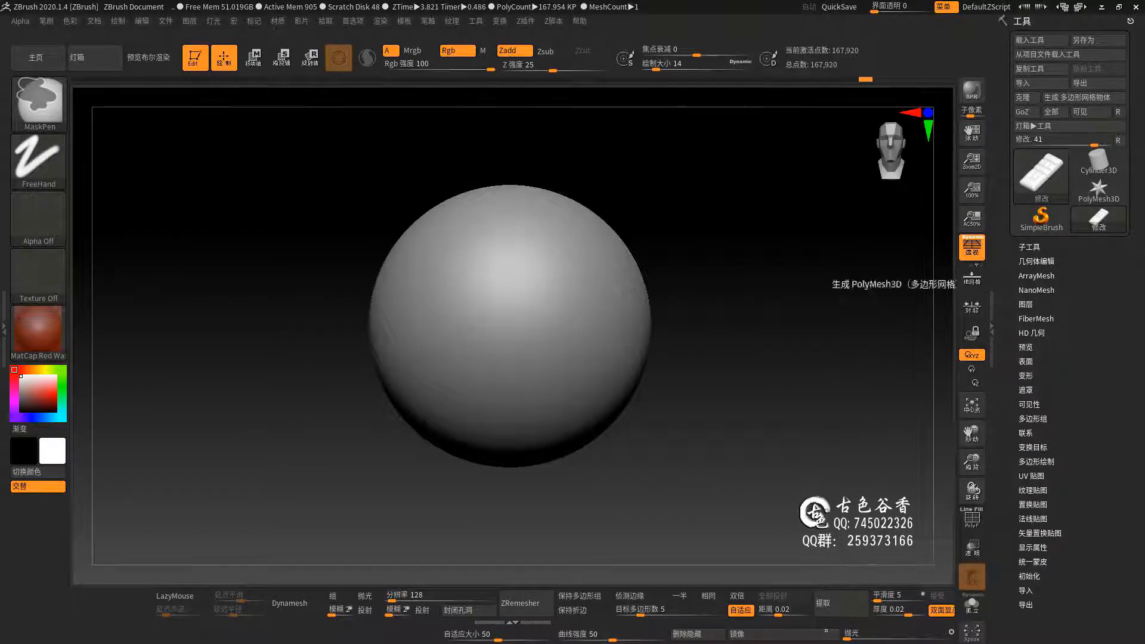
Step: Bring the sphere to the centre of the view and stamp the vertical-fold brush across its front
key(shift+f)
key(shift+f)
alt+right_drag(652, 376, 648, 384)
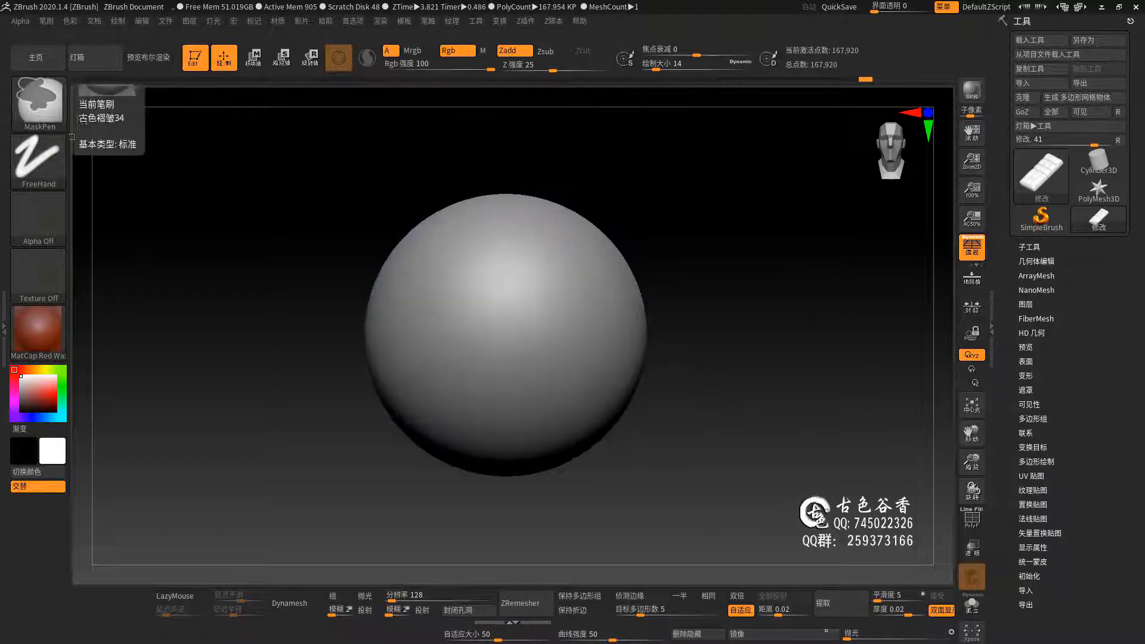
click(38, 102)
click(38, 218)
ctrl+right_drag(511, 324, 519, 335)
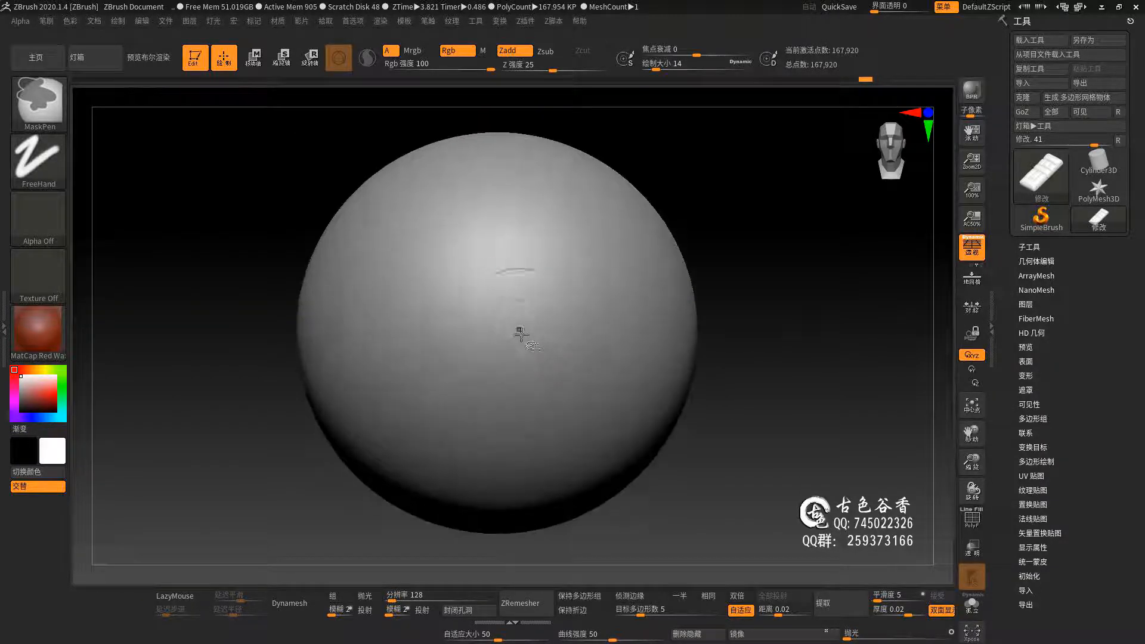
drag(537, 241, 525, 376)
drag(567, 245, 554, 388)
alt+right_drag(653, 421, 660, 391)
key(ctrl+z)
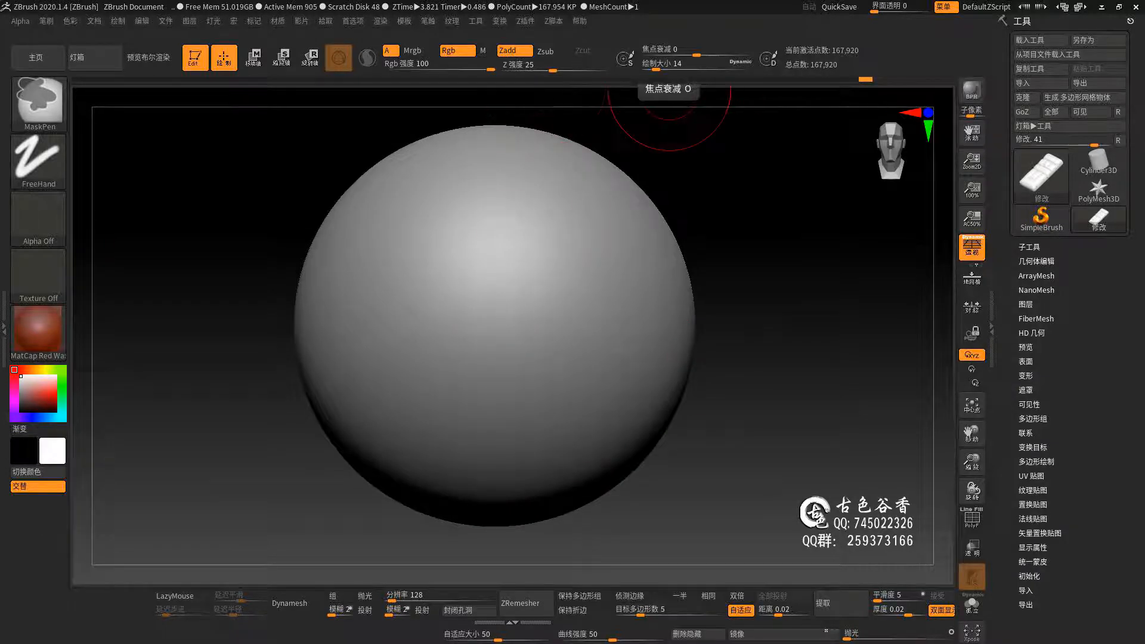
key(o)
key(ctrl+shift+z)
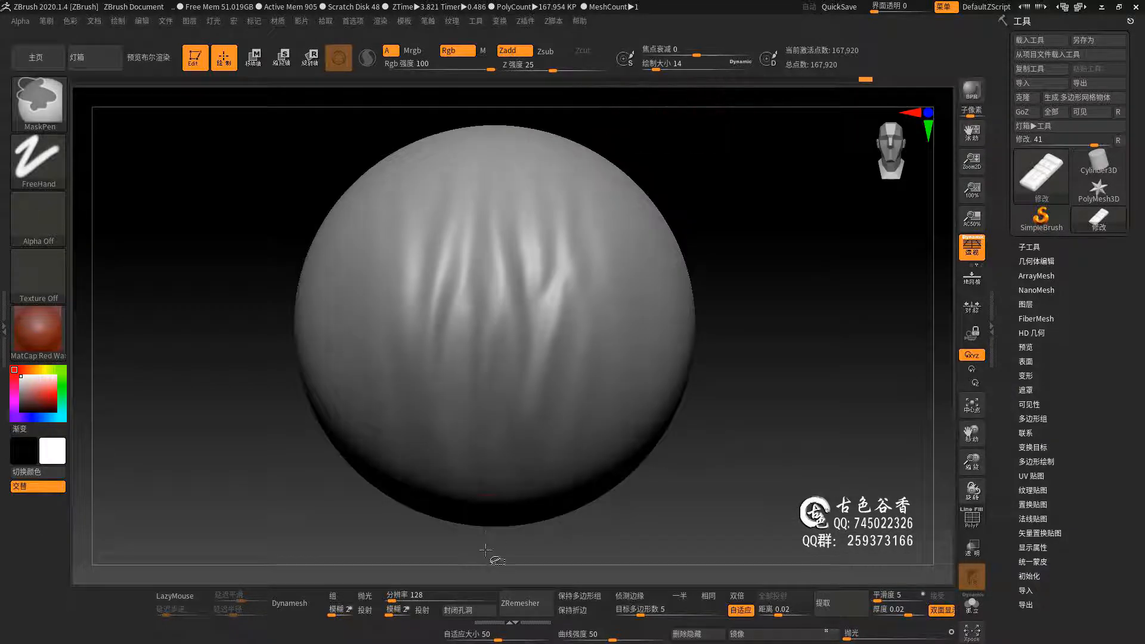
Step: Capture a square screenshot of the vertically folded sphere and save it as a preview image with the 古色褶皱 name prefix
alt+drag(772, 310, 775, 316)
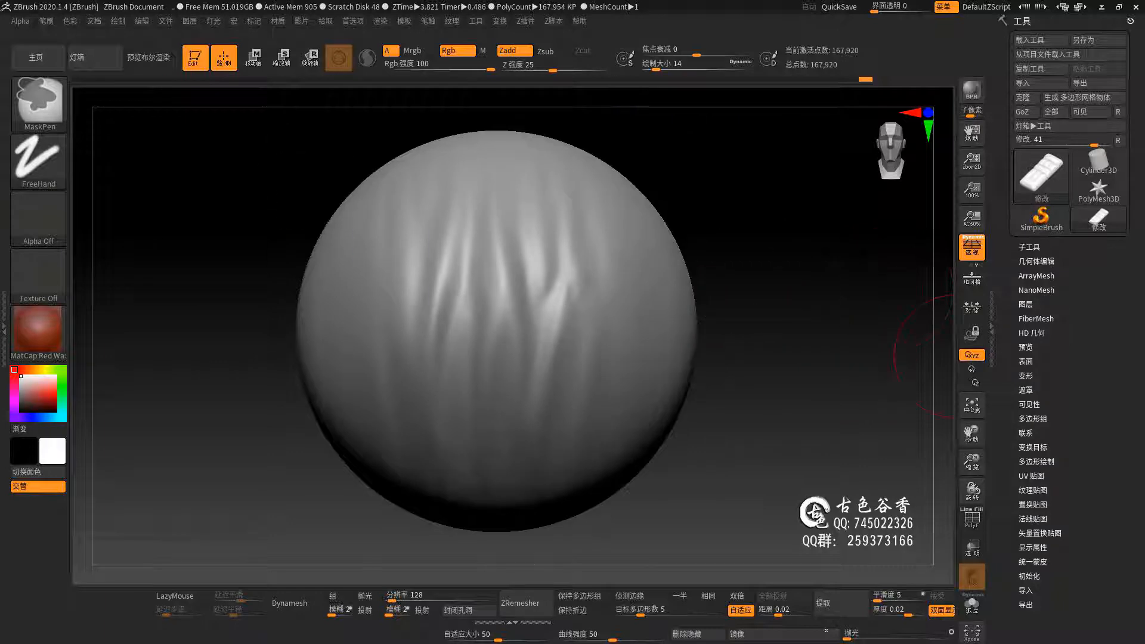
key(ctrl+alt+a)
drag(704, 537, 288, 122)
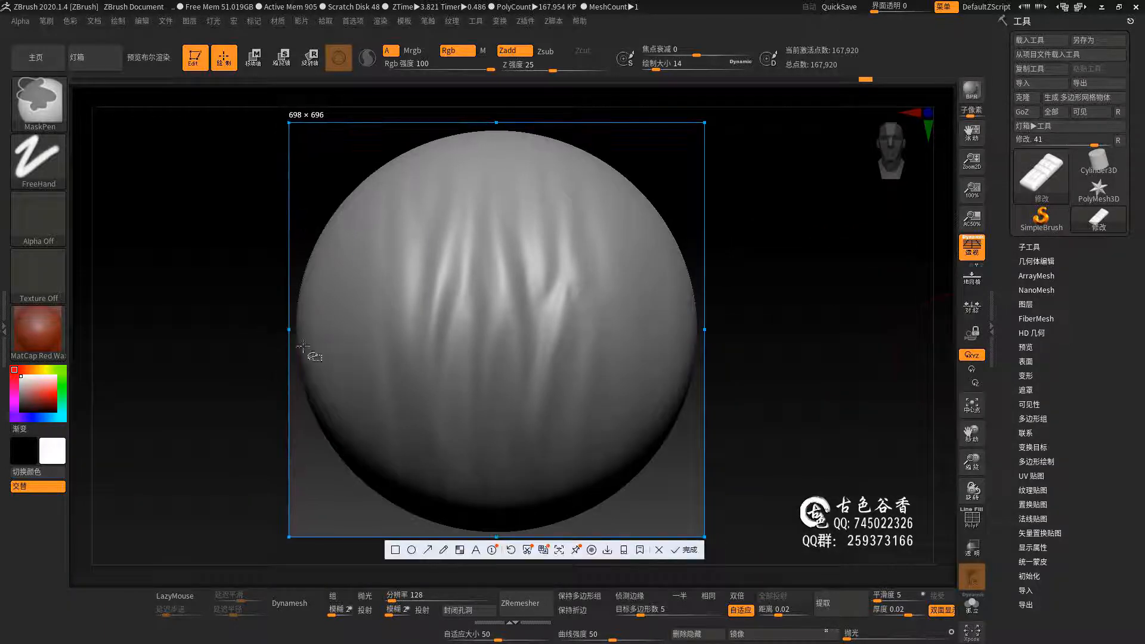
click(607, 550)
scroll(607, 536, down, 1)
text(古色褶皱)
key(Return)
Step: Save the vertical-fold brush as a new brush preset
click(38, 103)
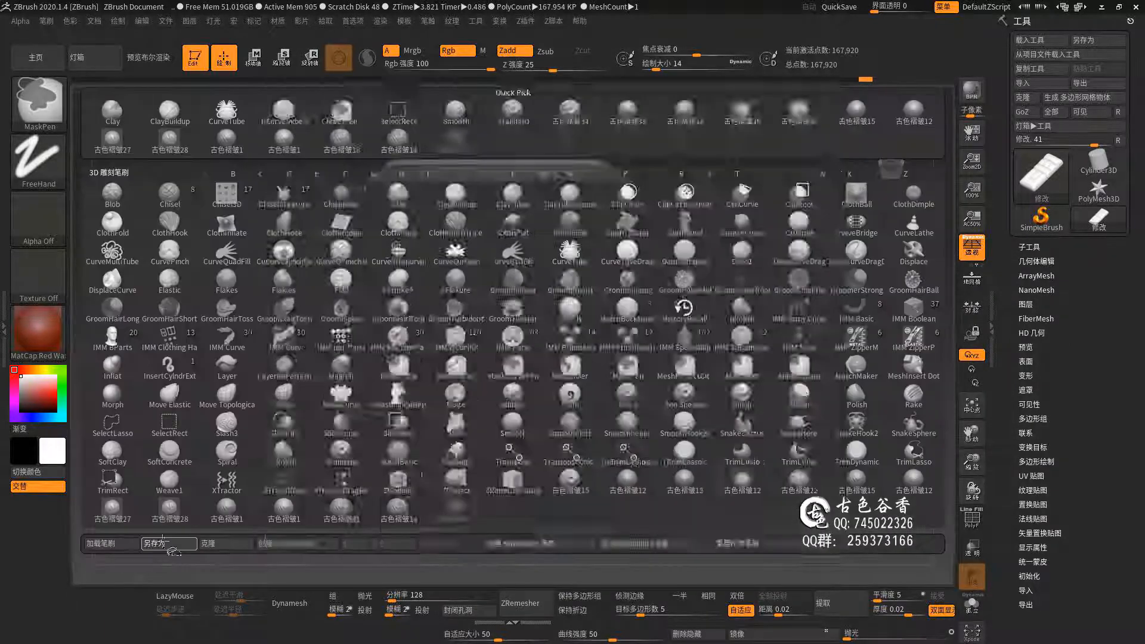
click(163, 544)
click(409, 485)
key(Return)
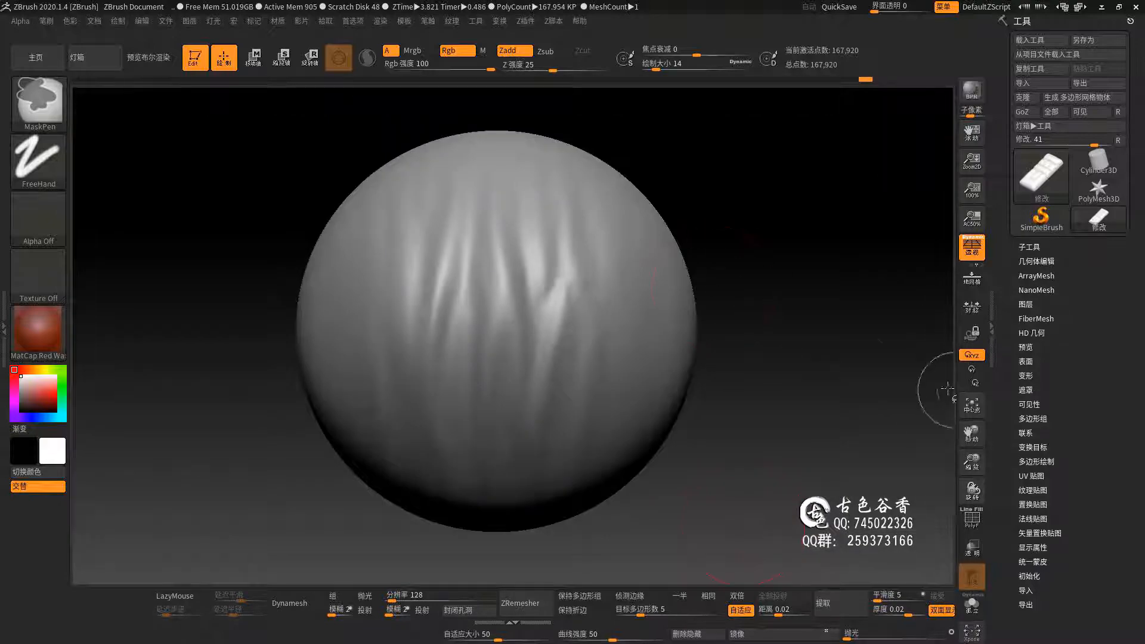
Step: Import the cushion model and test the vertical-fold brush on its large flat face
click(1022, 83)
double_click(537, 147)
drag(533, 452, 554, 257)
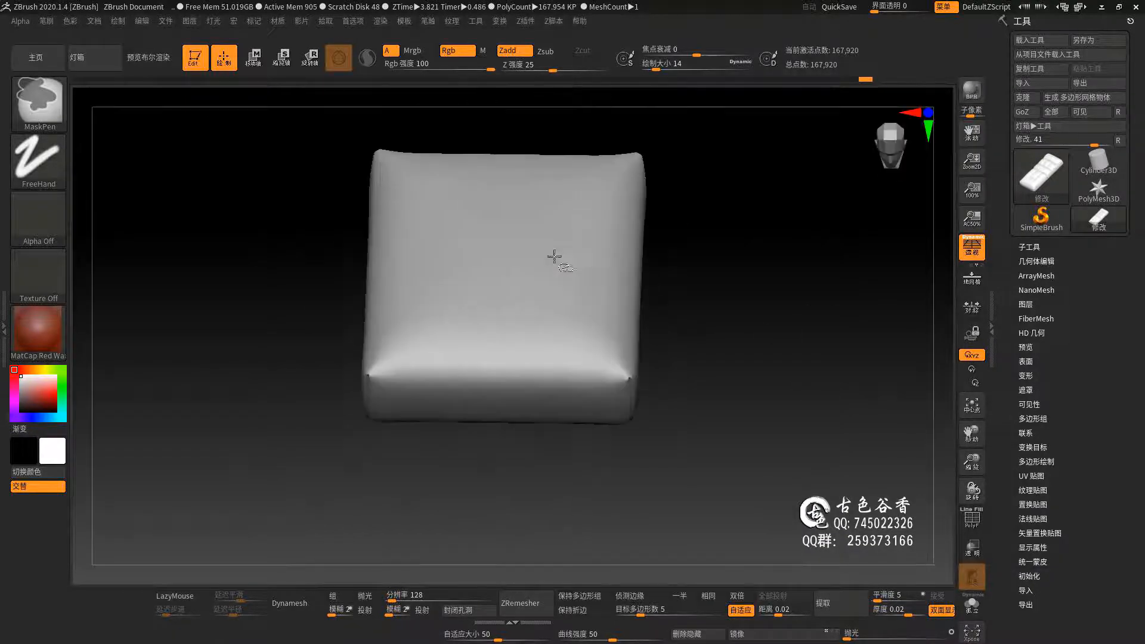
drag(523, 373, 717, 352)
right_drag(511, 240, 546, 405)
alt+right_drag(582, 212, 518, 327)
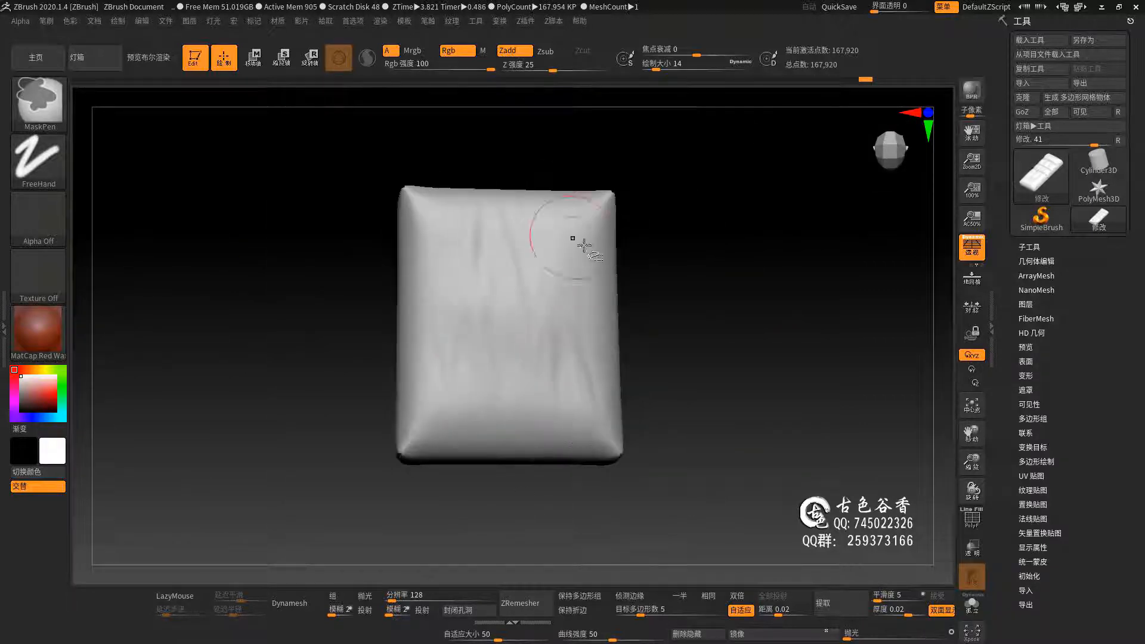
Step: Test the crumpled-wrinkle brush over the middle of the cushion's large face
ctrl+right_drag(584, 245, 630, 328)
right_drag(328, 410, 548, 394)
right_drag(359, 320, 558, 377)
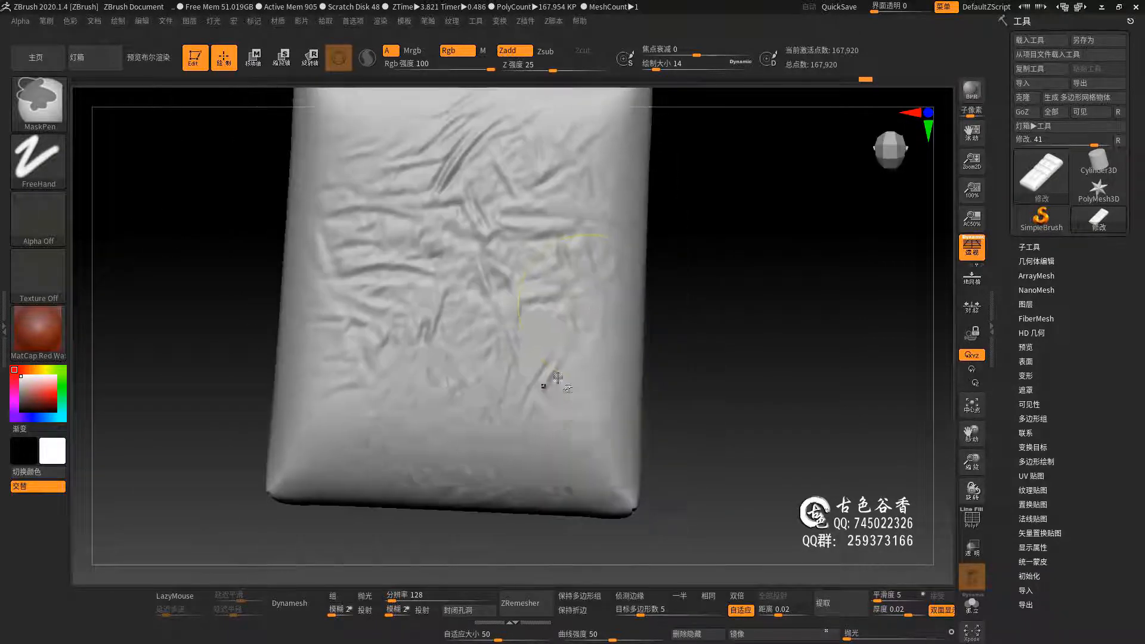
right_drag(739, 411, 489, 174)
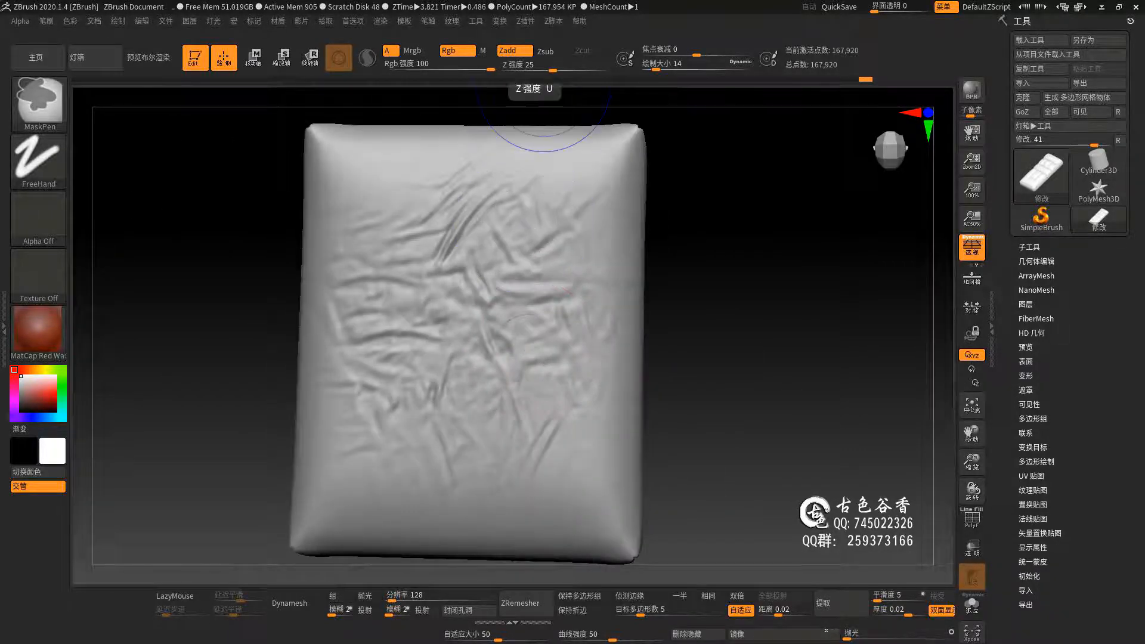
right_drag(401, 438, 391, 337)
ctrl+shift+drag(829, 375, 803, 402)
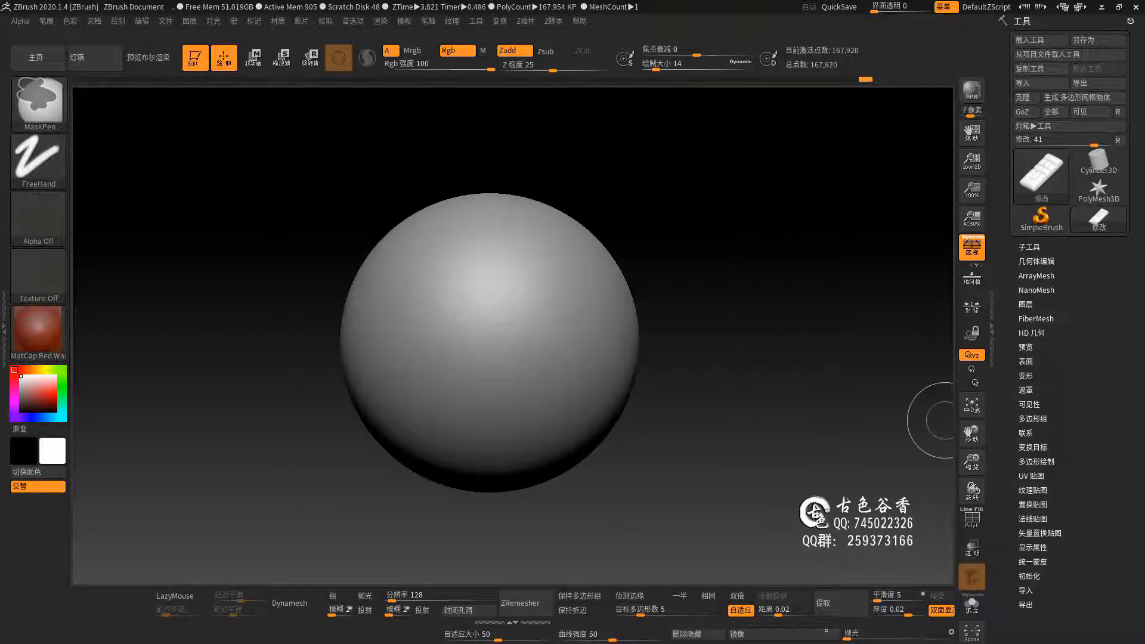
Step: Frame the smooth sphere large in the view and stamp the crumpled-wrinkle brush over its front
drag(700, 316, 578, 294)
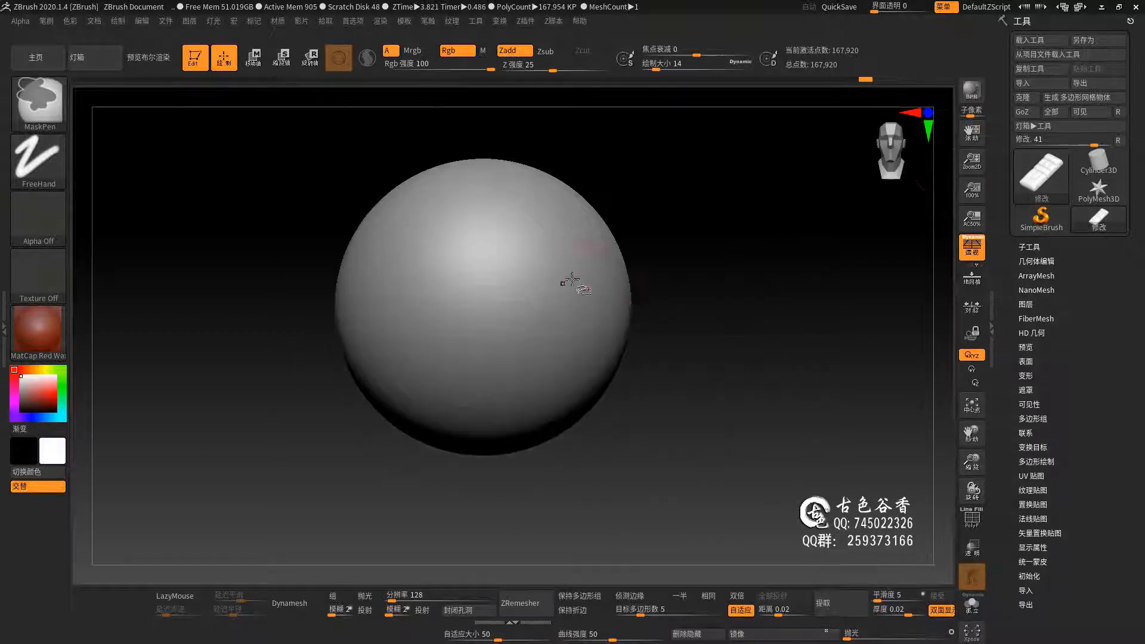
ctrl+right_drag(572, 279, 723, 281)
key(shift+f)
key(shift+f)
click(38, 219)
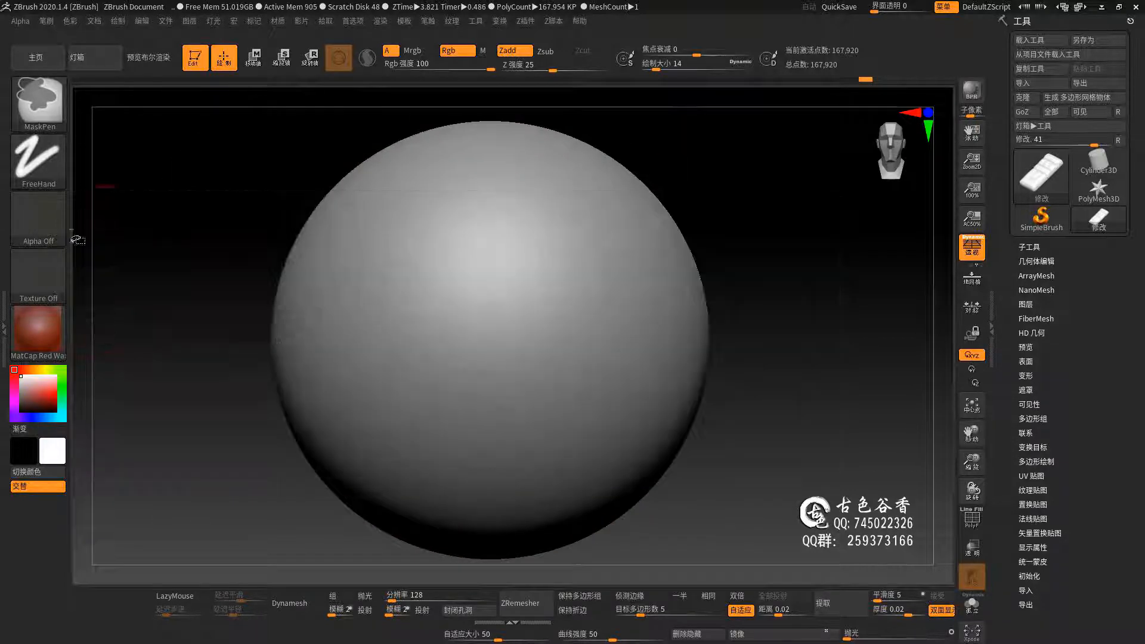
drag(509, 397, 633, 444)
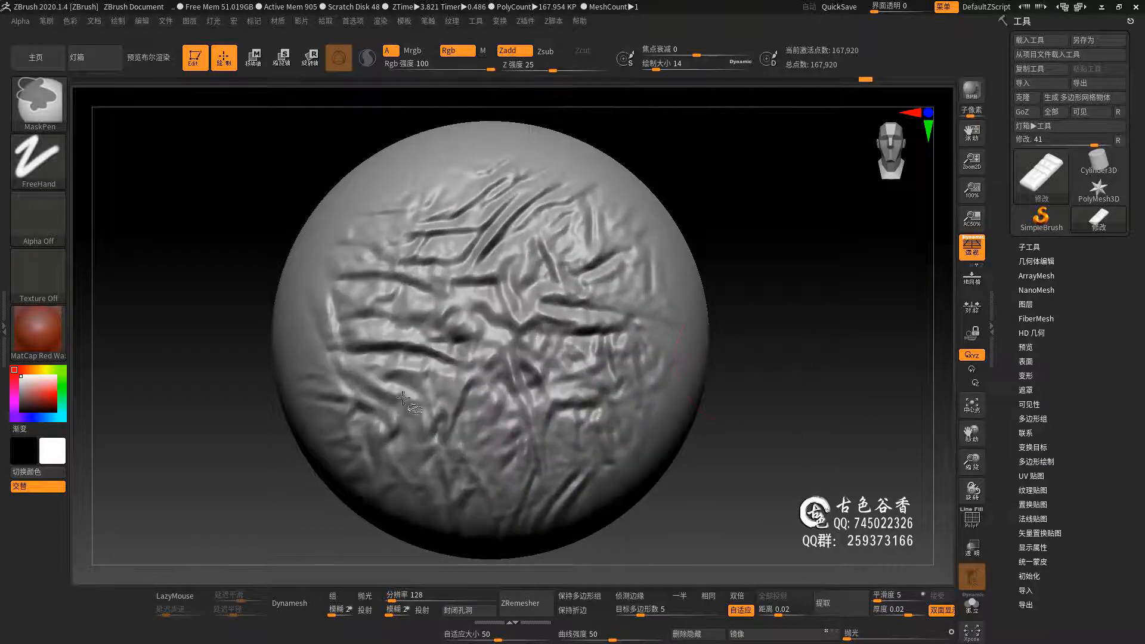
Step: Capture a square crop of the crumpled sphere and save it as the preview image 古色褶皱37
key(ctrl+alt+a)
mouse_move(204, 107)
mouse_down()
mouse_move(756, 560)
mouse_move(718, 560)
mouse_up()
drag(205, 337, 259, 336)
drag(488, 107, 487, 116)
drag(260, 336, 274, 340)
click(619, 573)
text(古色褶皱37)
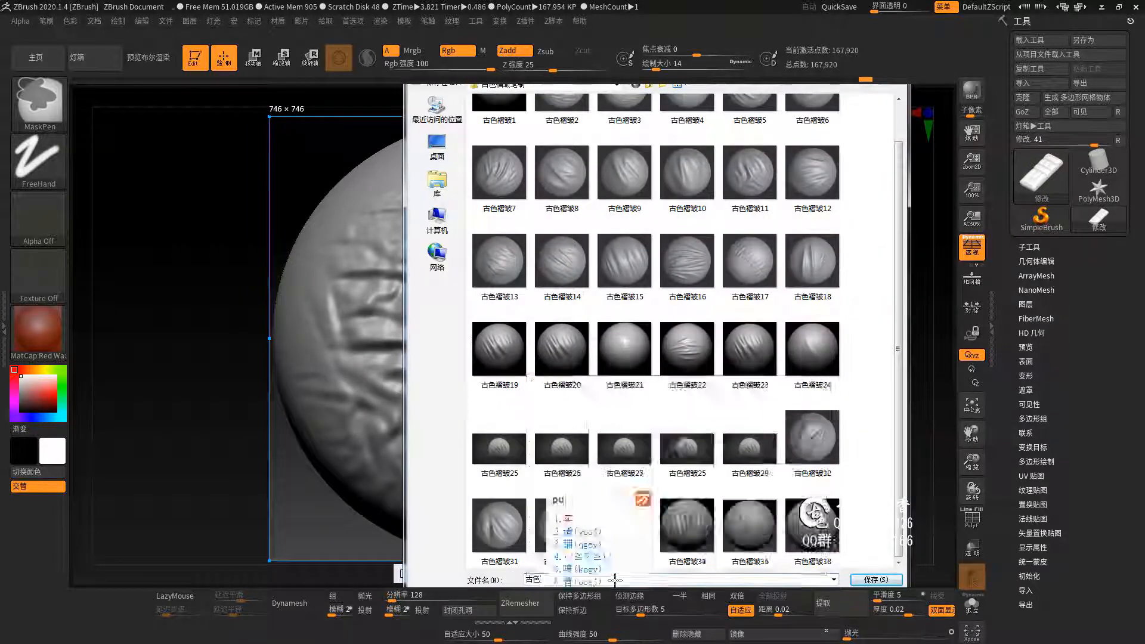
click(875, 579)
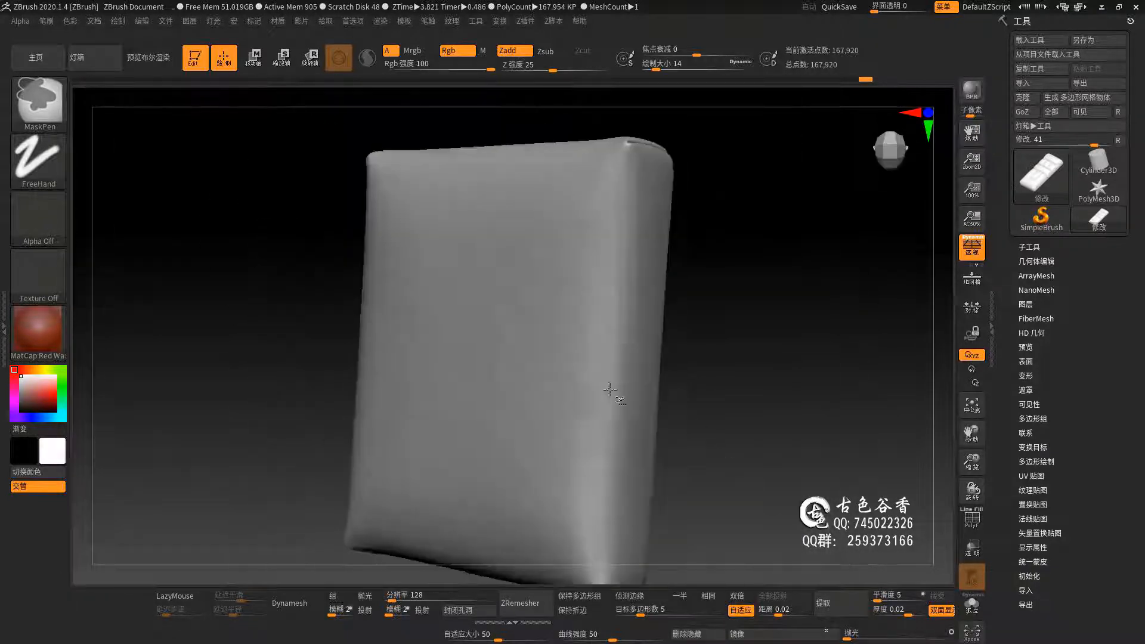
Step: Test the circular-crease wrinkle brush on the face of a clean cushion
mouse_move(610, 390)
right_down()
mouse_move(535, 85)
mouse_move(434, 196)
mouse_move(556, 409)
right_up()
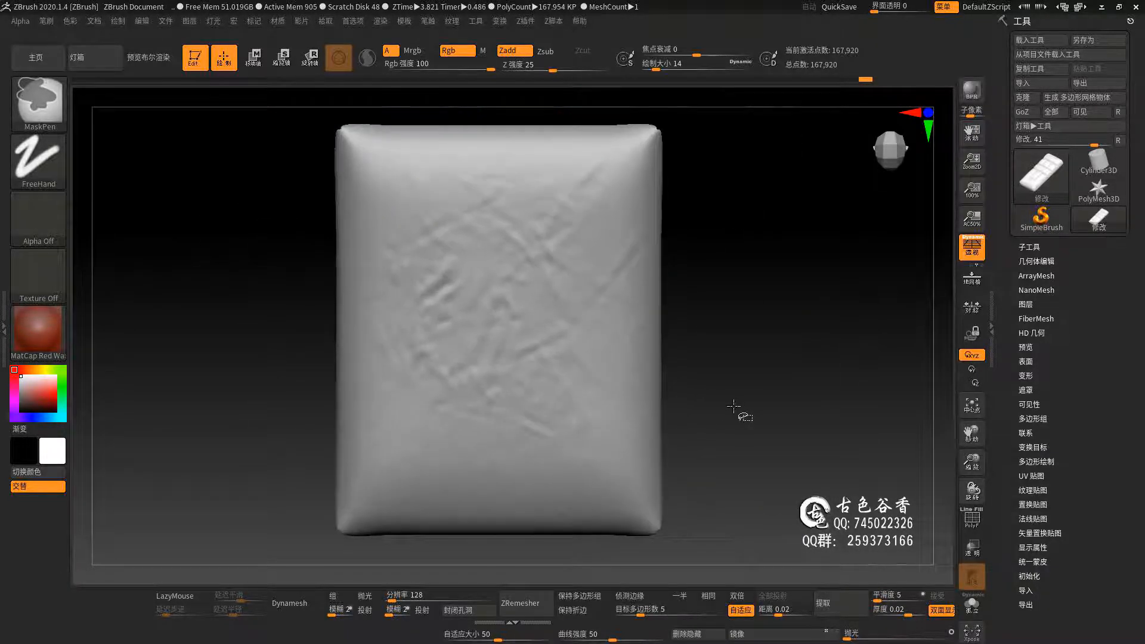
right_drag(748, 323, 598, 452)
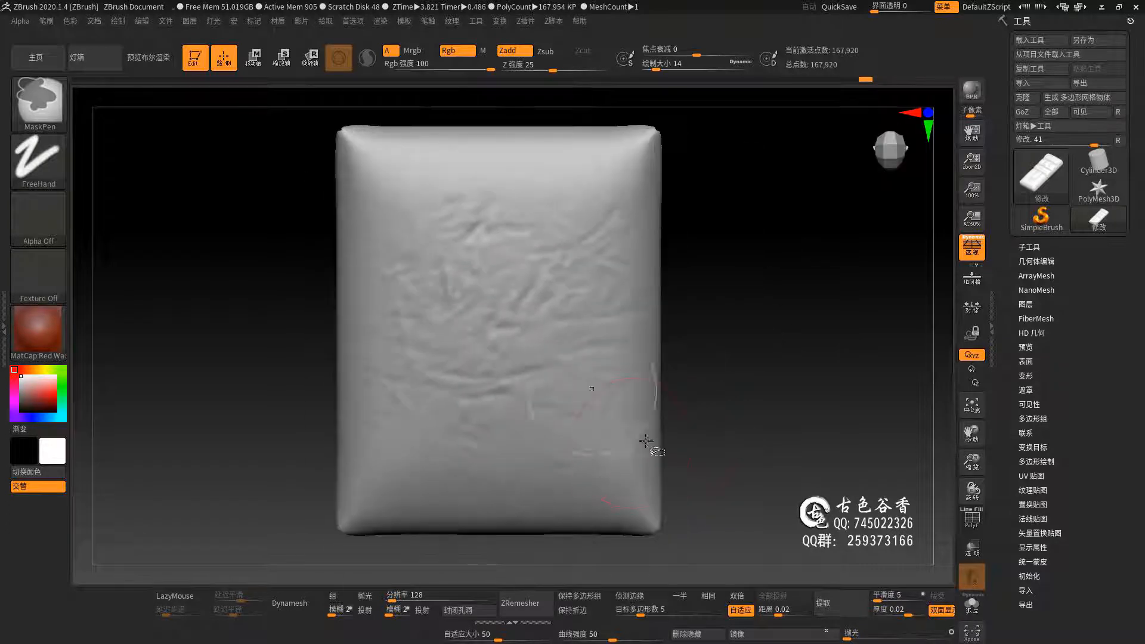
right_drag(745, 218, 498, 254)
key(f)
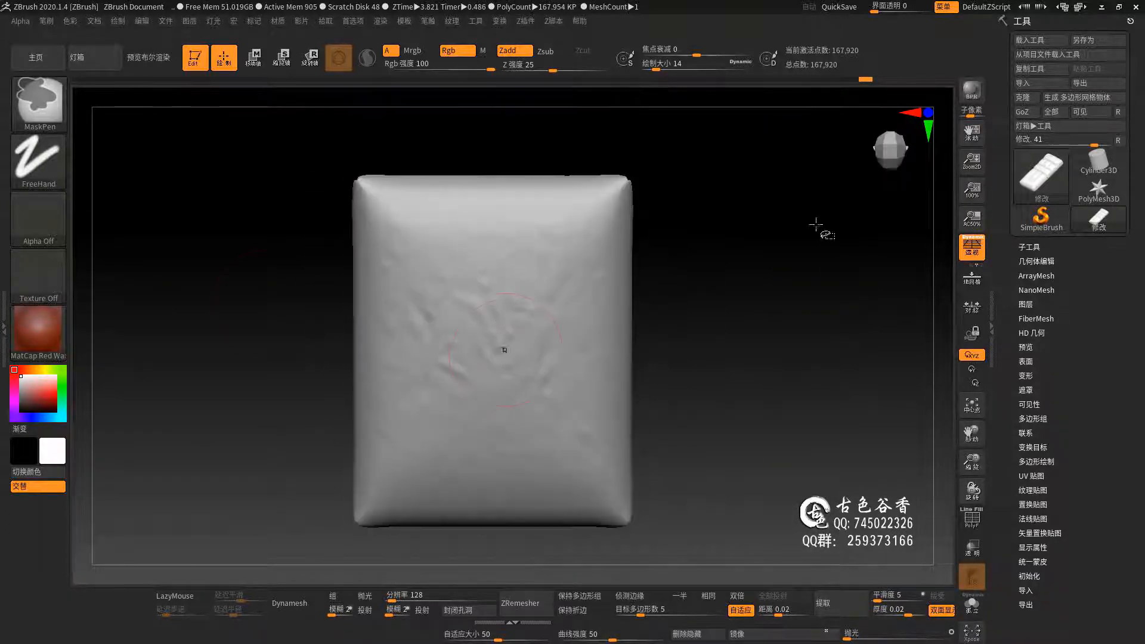
Step: Clear the canvas, bring back the smooth sphere and stamp the circular-crease wrinkle brush on its front
key(ctrl+n)
click(1040, 175)
click(459, 234)
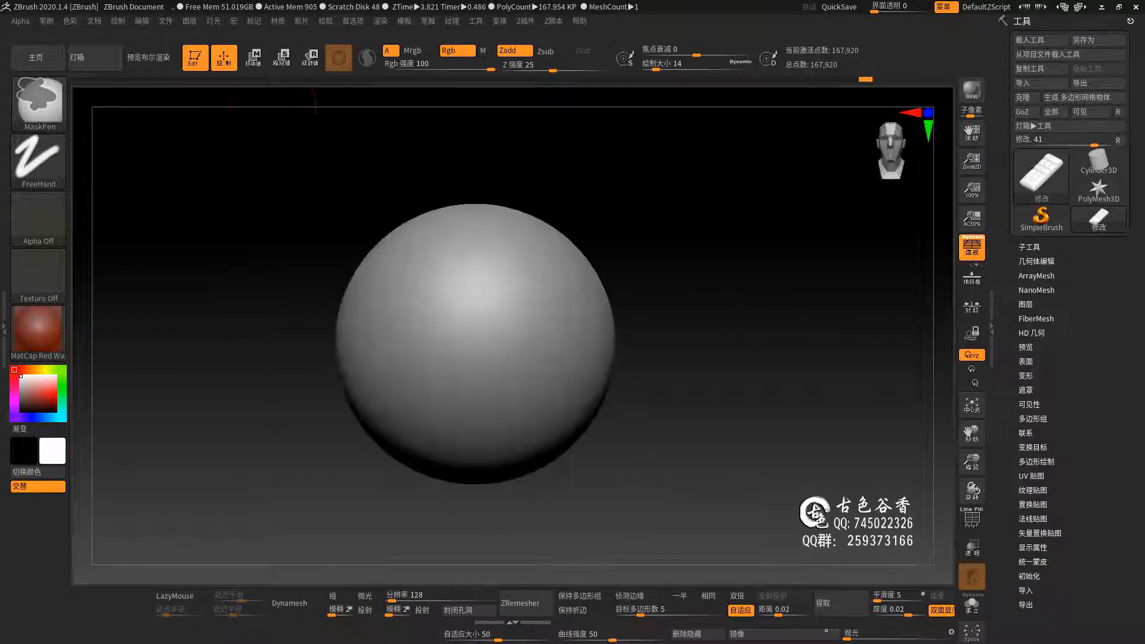
ctrl+right_drag(719, 384, 727, 340)
key(shift+f)
ctrl+right_drag(515, 435, 476, 323)
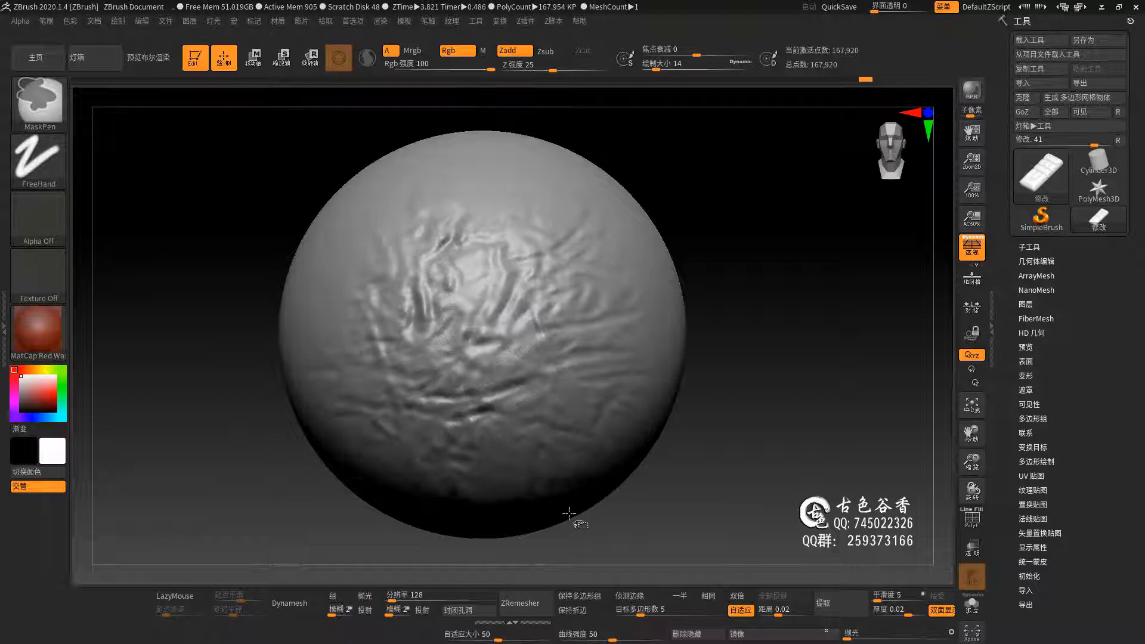
right_drag(322, 433, 549, 398)
Step: Capture a 720 × 720 crop of the sphere with circular creases and start saving it as a preview image
key(ctrl+alt+a)
drag(255, 122, 726, 549)
drag(254, 334, 272, 335)
drag(727, 334, 700, 334)
click(603, 561)
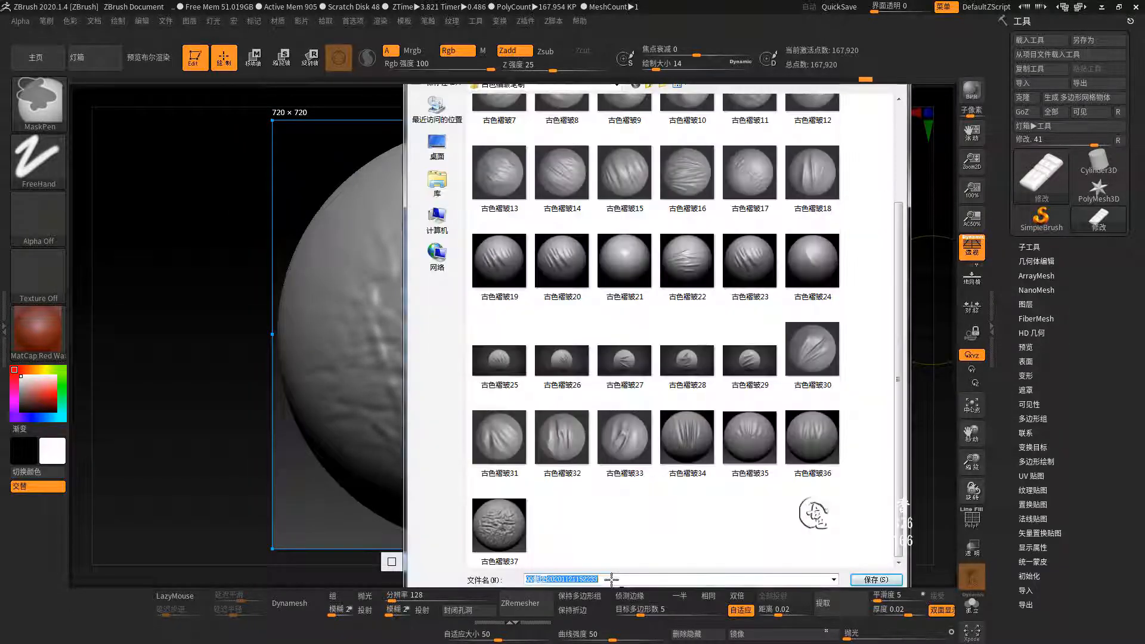